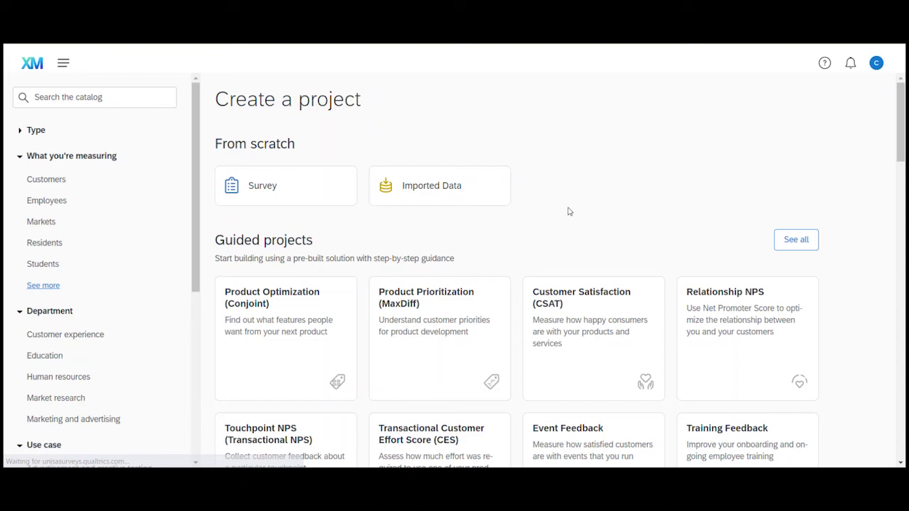
- Browse the project catalog's from-scratch options, guided projects and project templates
scroll(600, 152, down, 1)
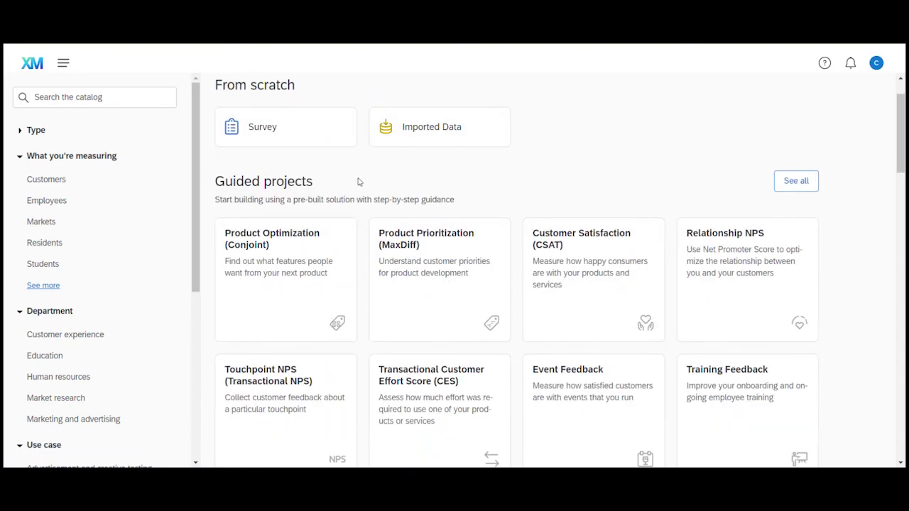
scroll(515, 347, down, 1)
scroll(515, 346, down, 10)
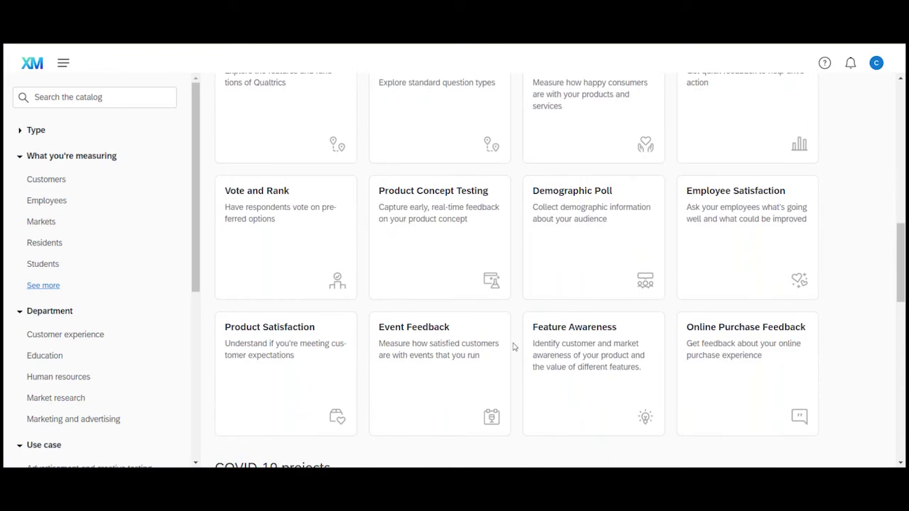
scroll(515, 347, up, 12)
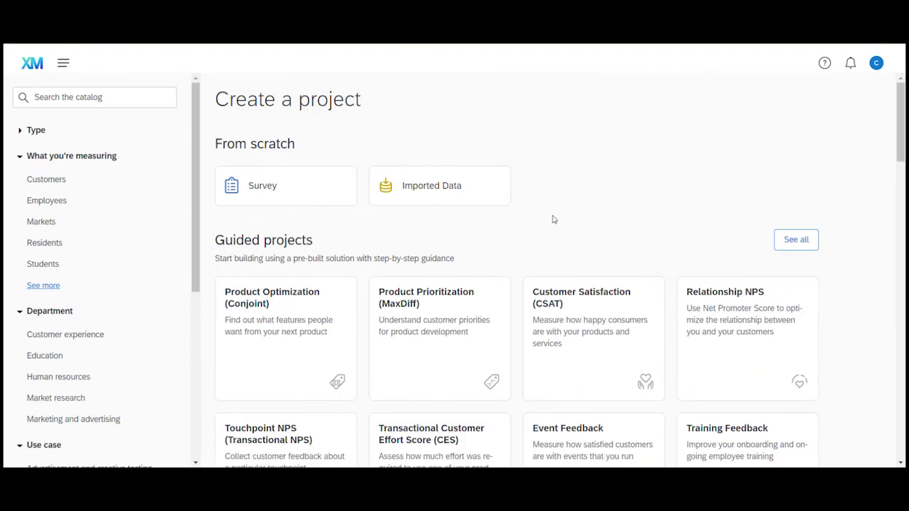
scroll(541, 207, down, 1)
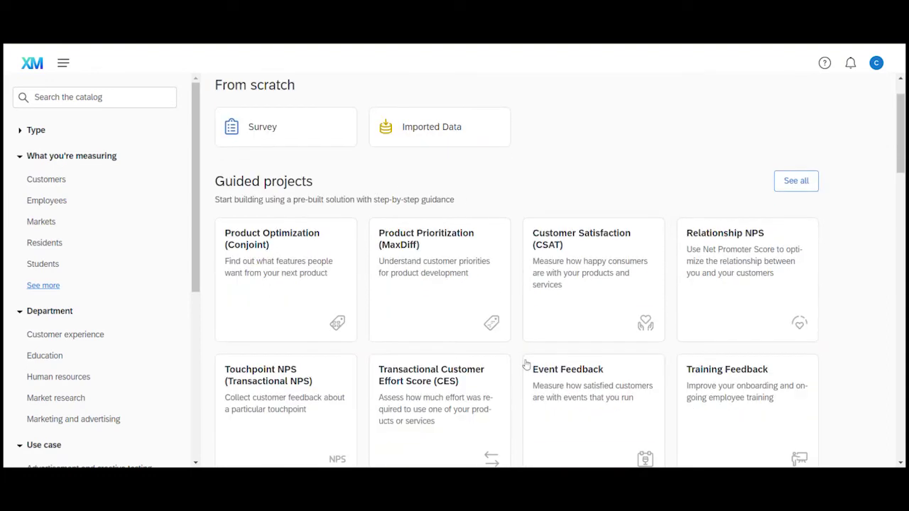
mouse_move(615, 381)
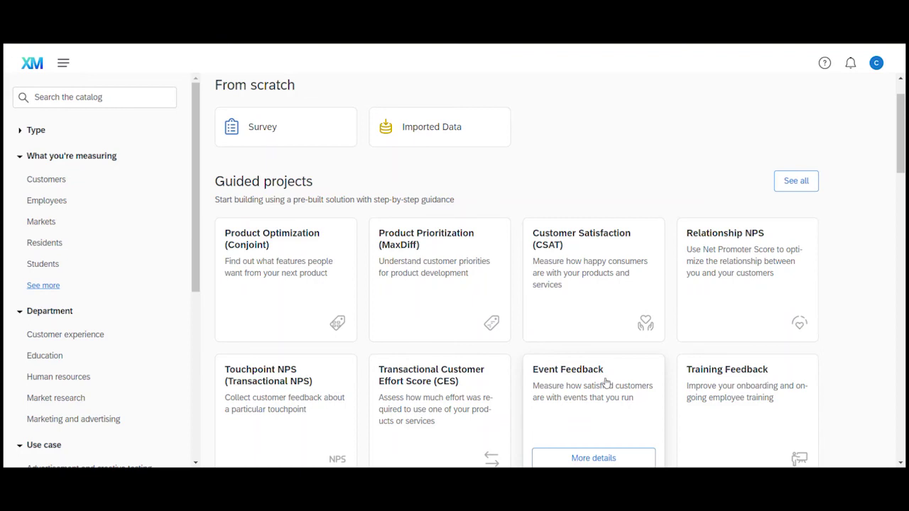
mouse_move(757, 386)
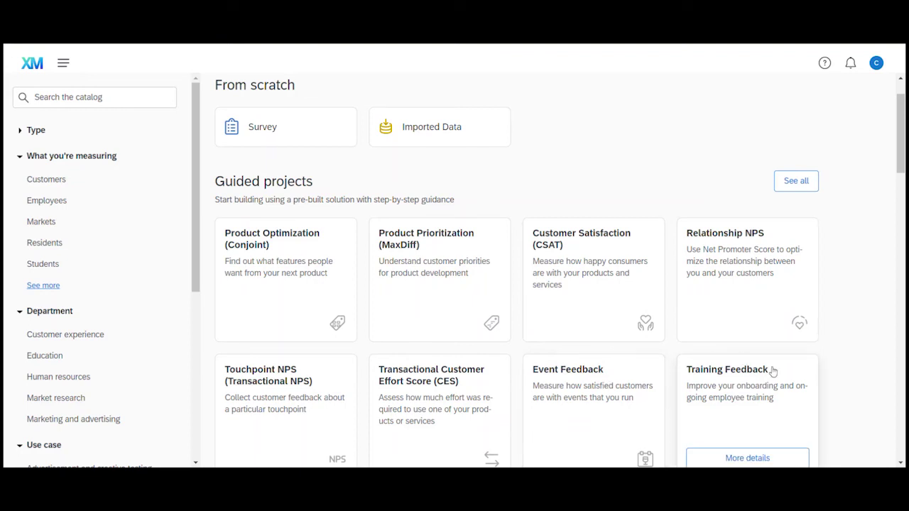
mouse_move(814, 367)
- Review the details of the Training Feedback guided project, including its best uses and what it includes, and close them
click(756, 460)
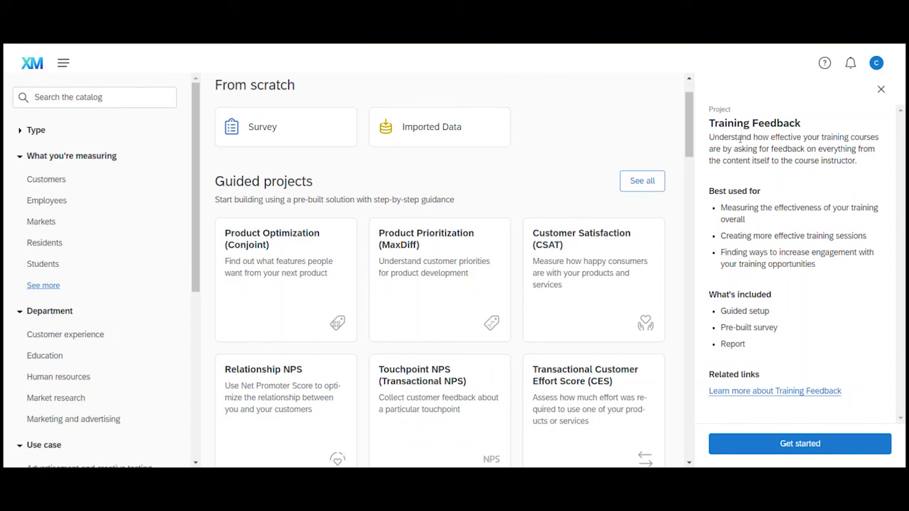
drag(709, 192, 762, 201)
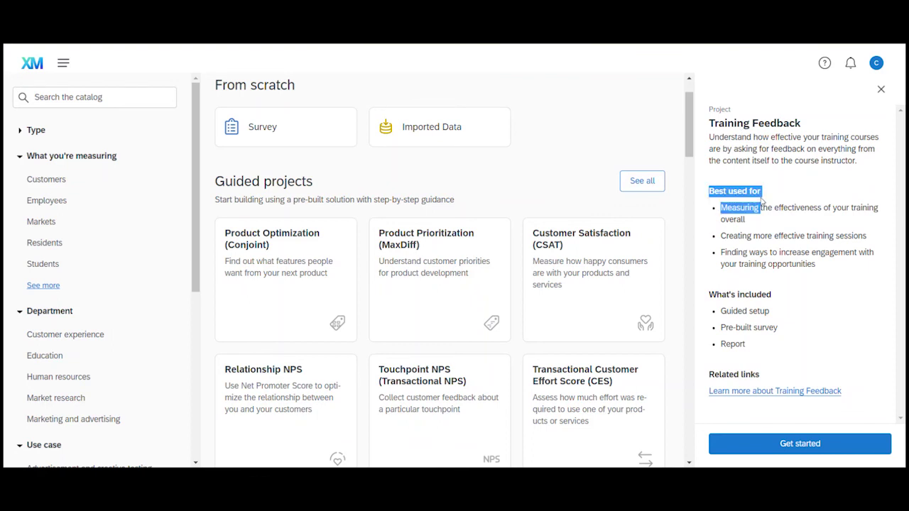
drag(709, 297, 775, 299)
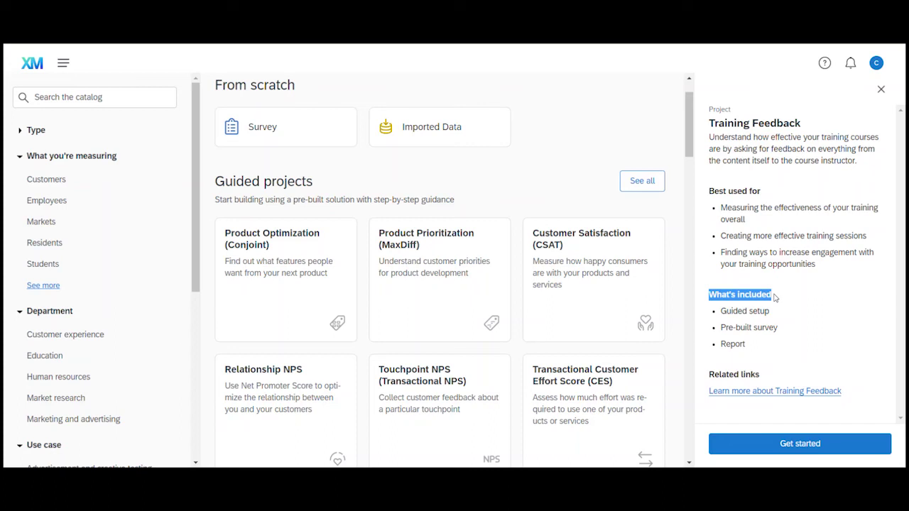
click(881, 88)
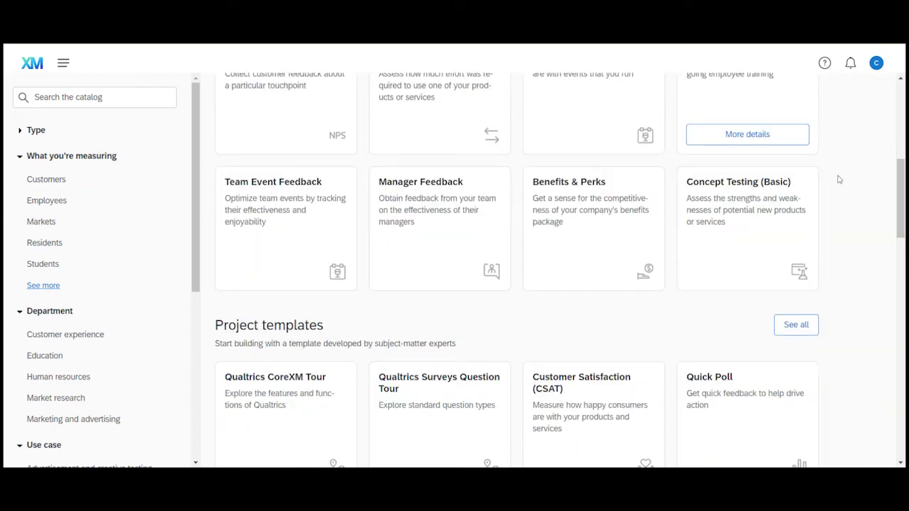
scroll(831, 179, up, 5)
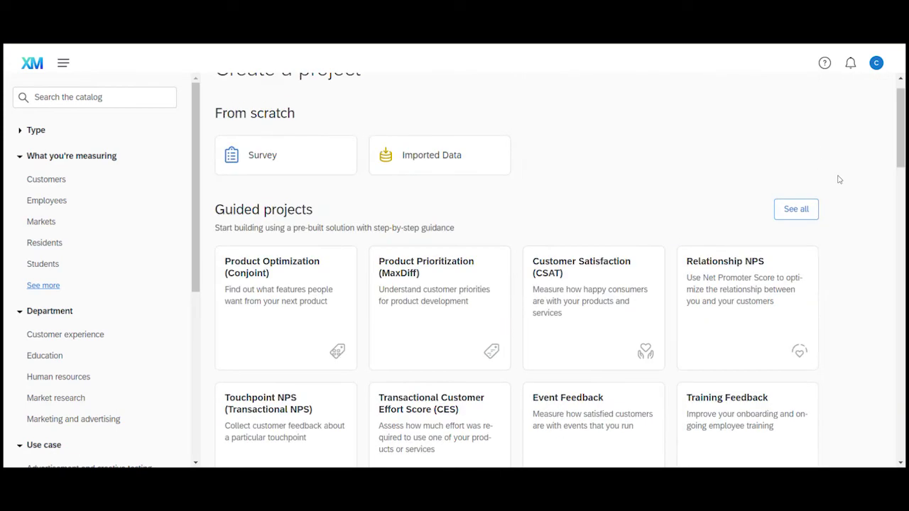
- Create a blank survey project from scratch with the name "blabla"
click(265, 158)
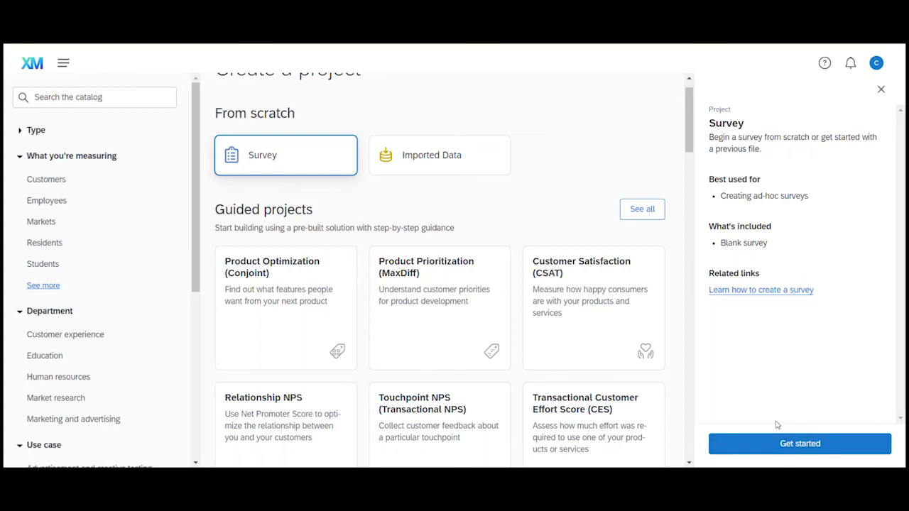
click(805, 452)
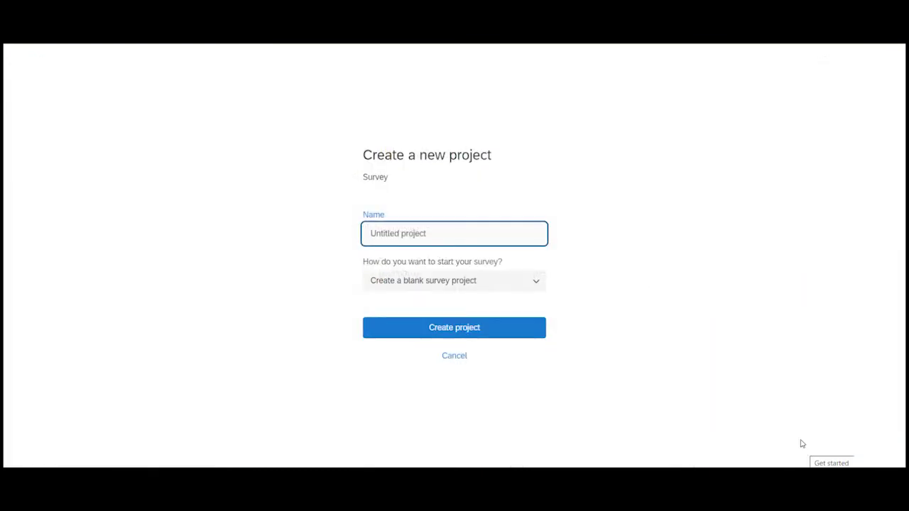
text(b)
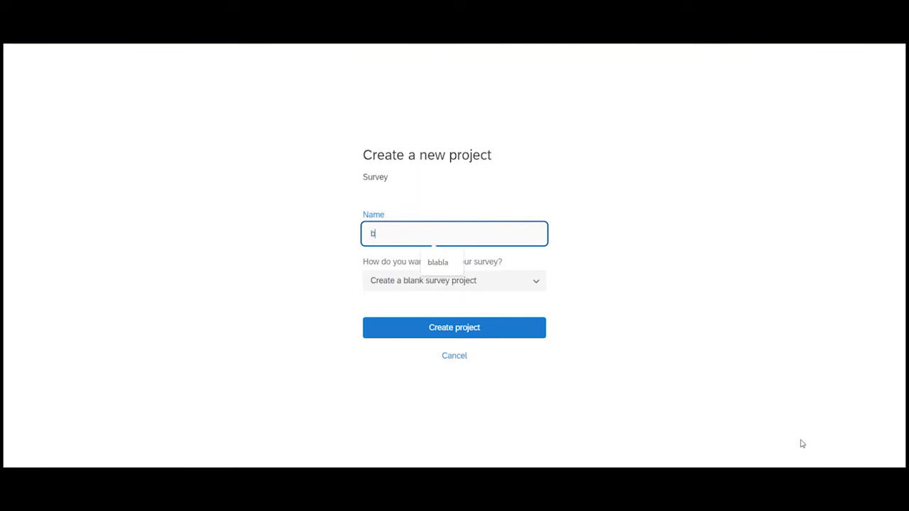
text(labla)
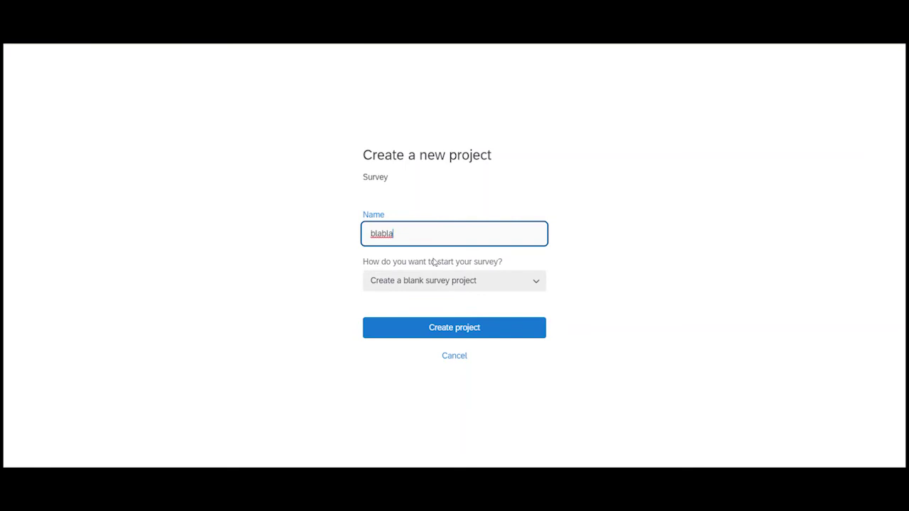
click(470, 329)
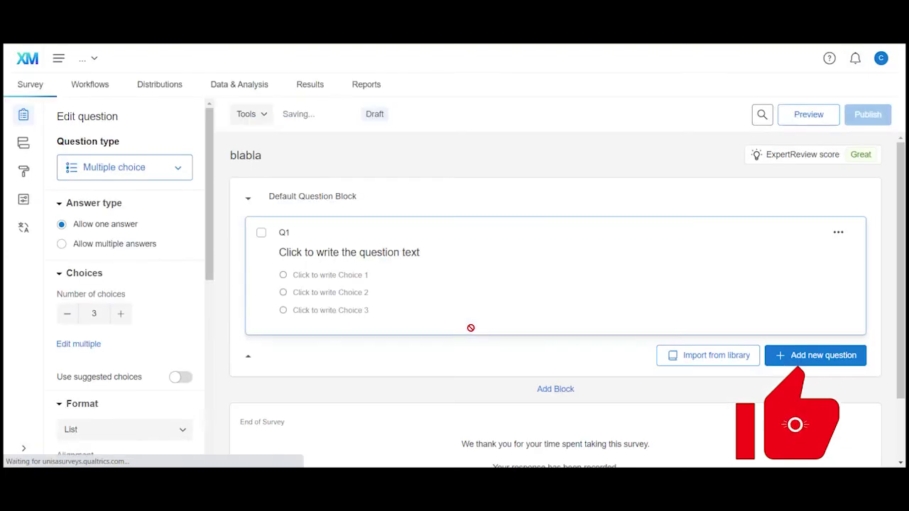
- Delete the default multiple choice question Q1 from the Default Question Block
scroll(434, 280, down, 1)
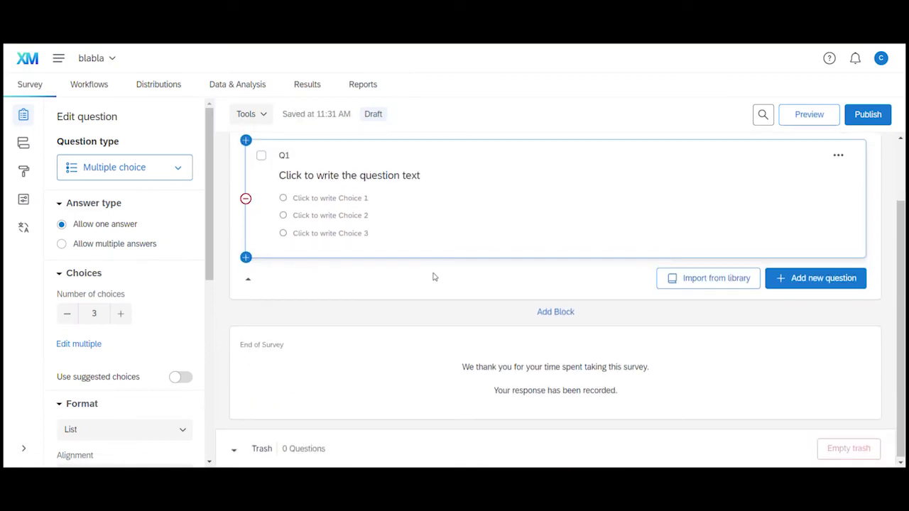
scroll(433, 277, up, 1)
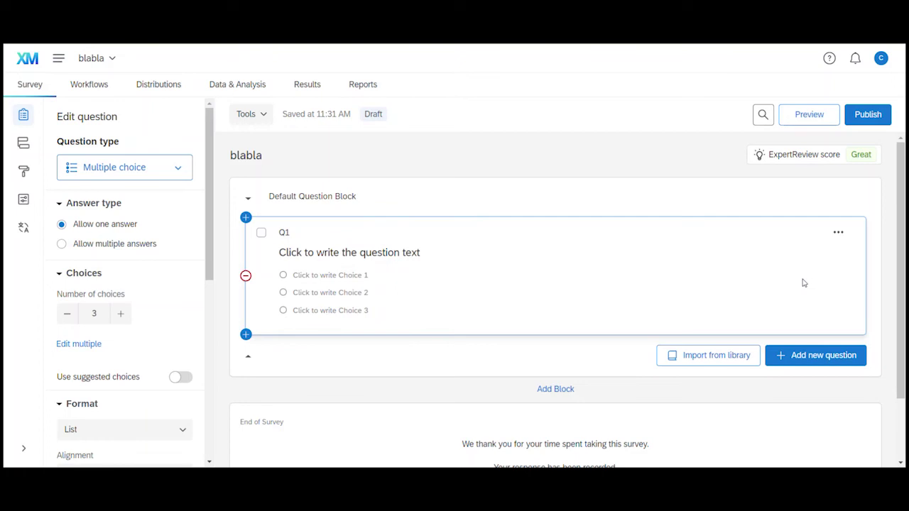
click(836, 234)
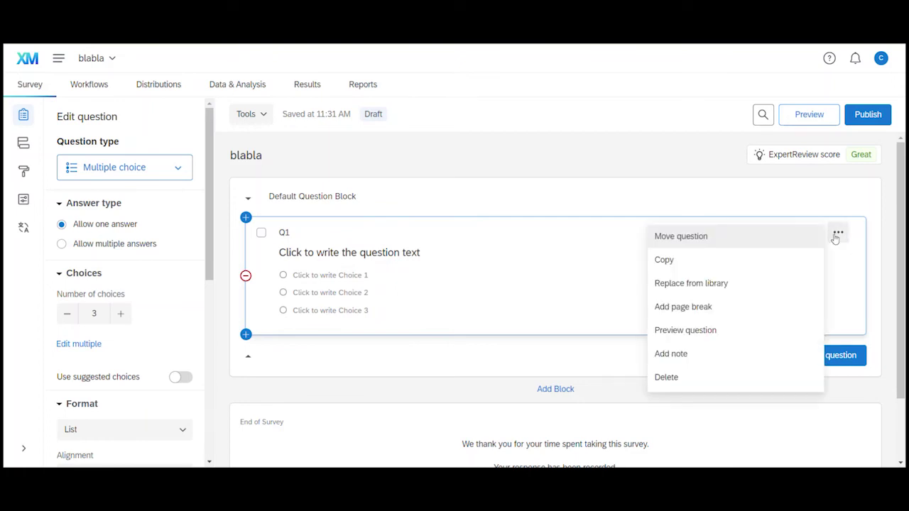
click(662, 383)
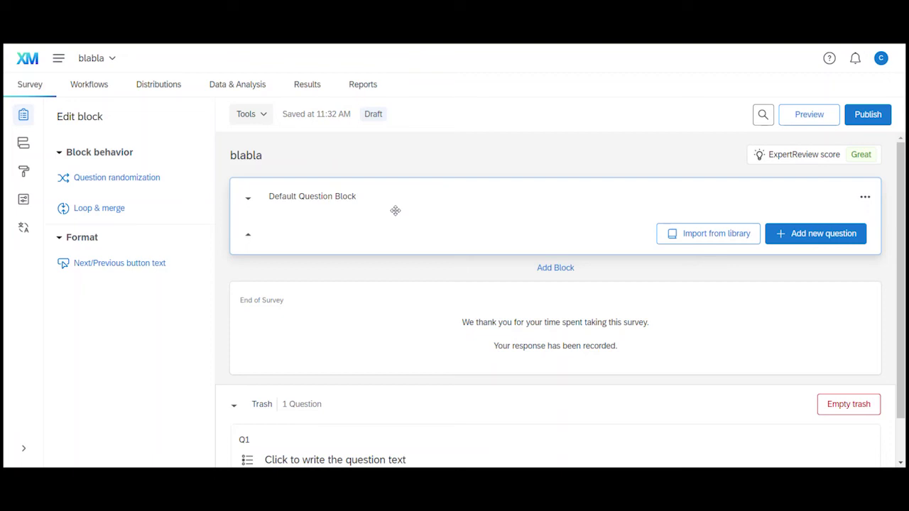
- Add a Text / Graphic question to the empty Default Question Block
click(836, 242)
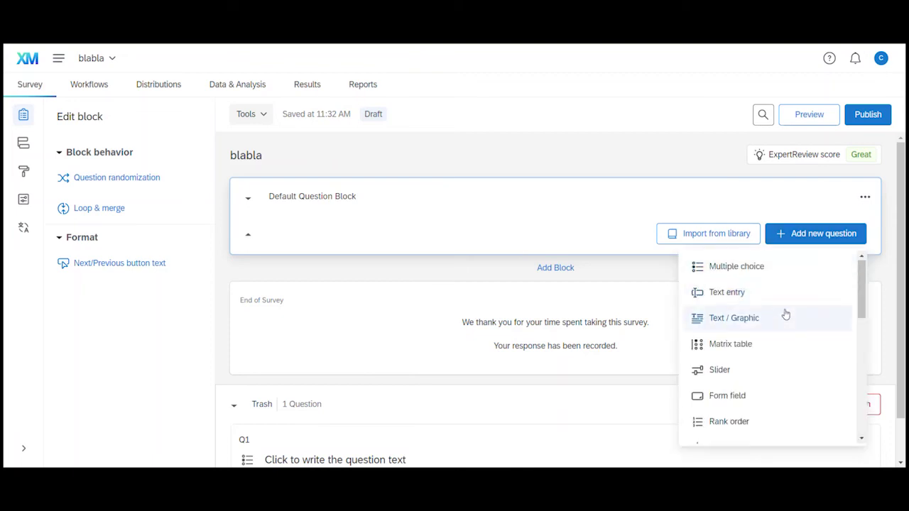
scroll(786, 314, down, 10)
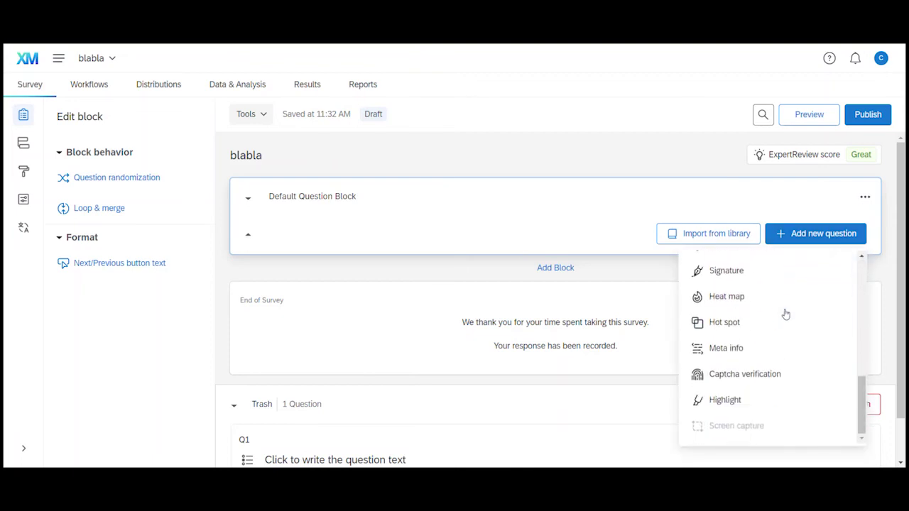
scroll(785, 315, up, 8)
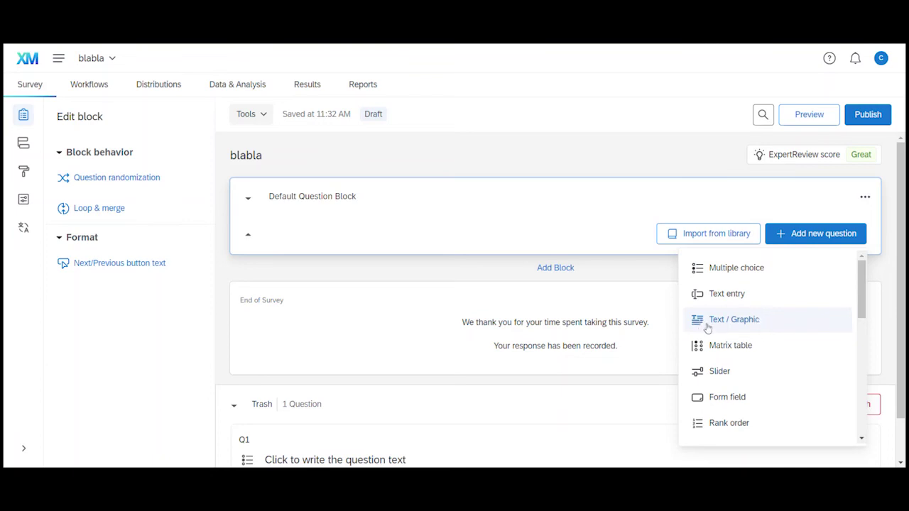
click(740, 321)
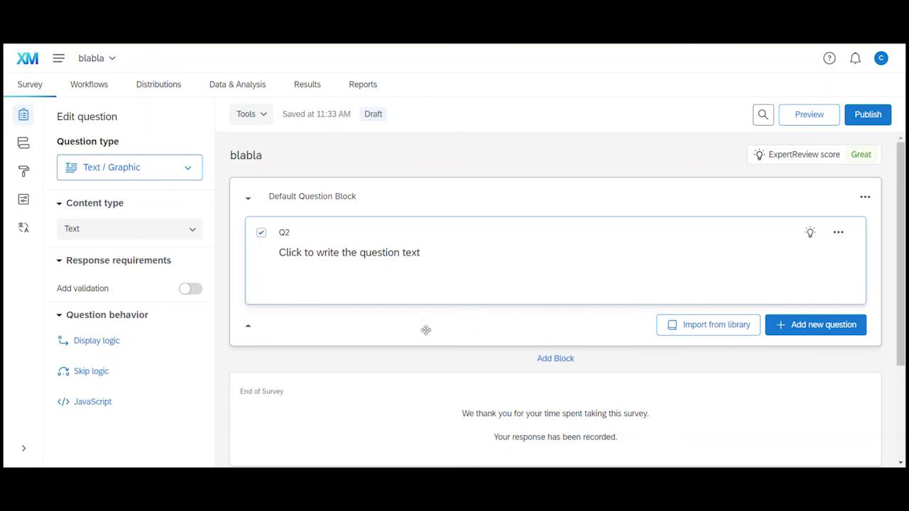
- Write the intro text "Hello, thanks a lot for taking time to complete this survey. The survey should not take more than 3 minutes to be completed. Thanks"
click(351, 254)
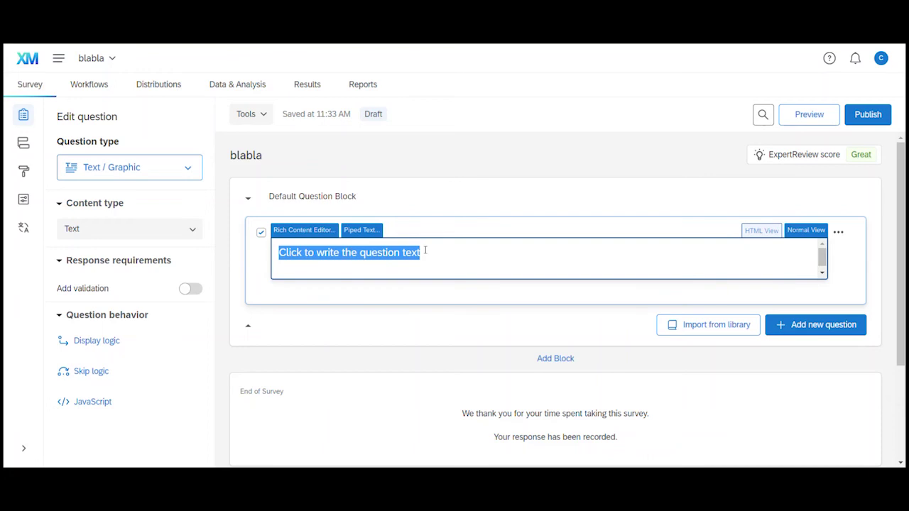
text(Hello, thanks a lot for taking time to complete this survey. The survey should not take more than 3 minutes to be completed. Thanks)
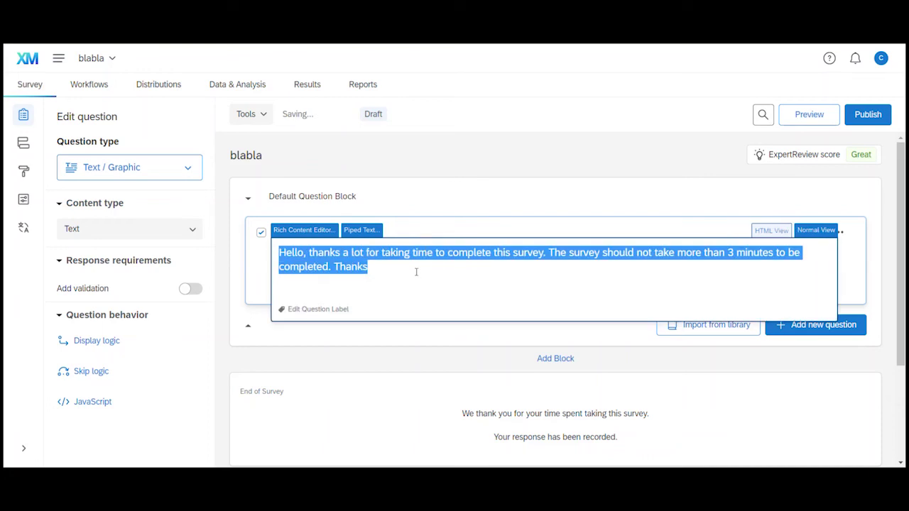
click(388, 268)
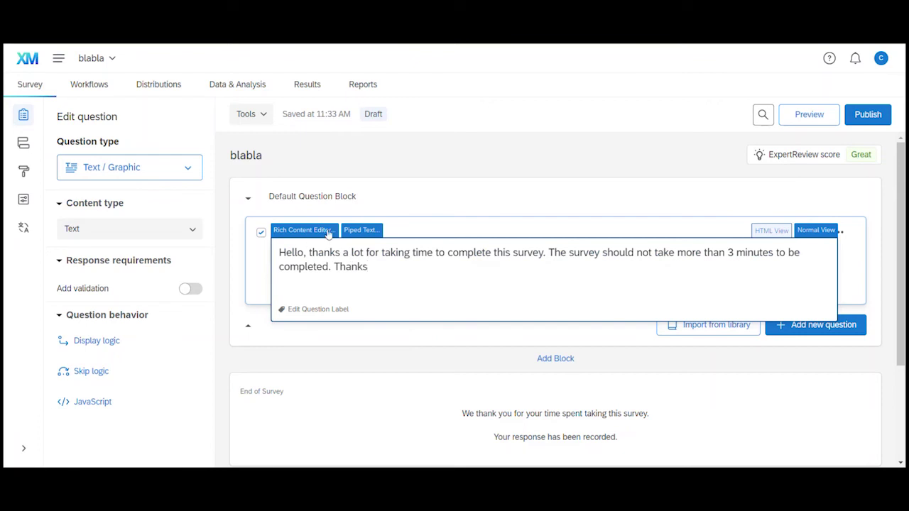
- Make the whole introductory text of question Q2 bold in the Rich Content Editor
click(313, 236)
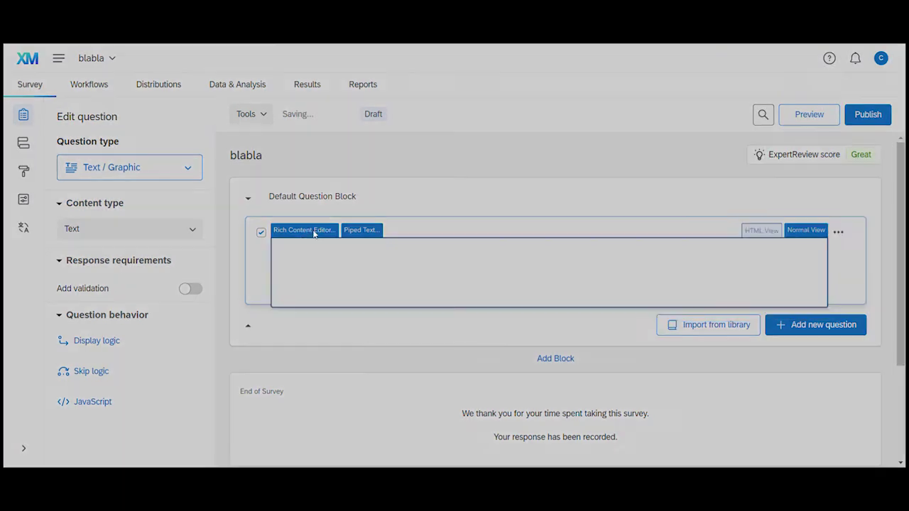
drag(758, 283, 287, 287)
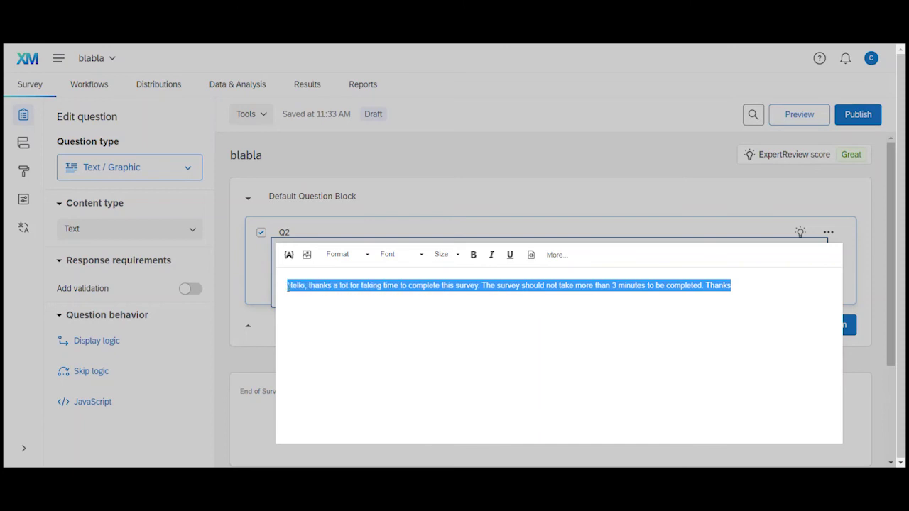
click(473, 256)
click(454, 306)
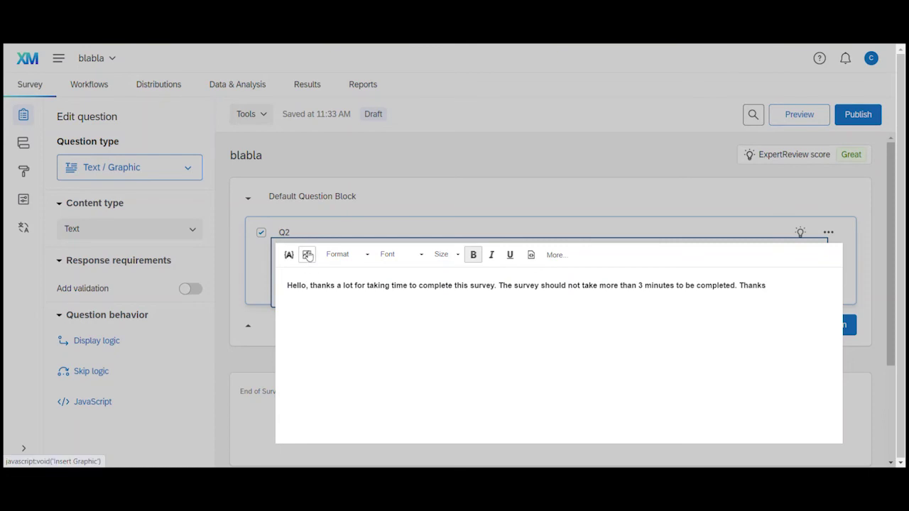
click(372, 206)
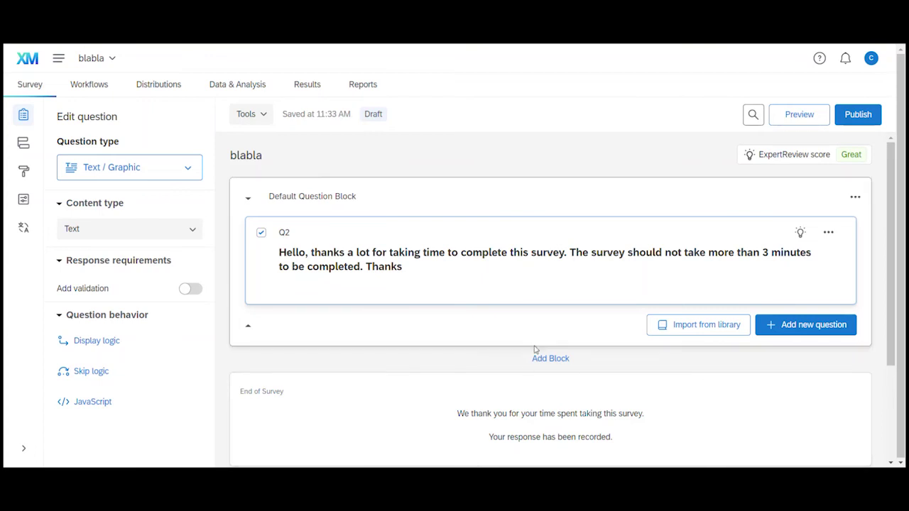
- Add a new block below the Default Question Block and name it "personal"
click(552, 360)
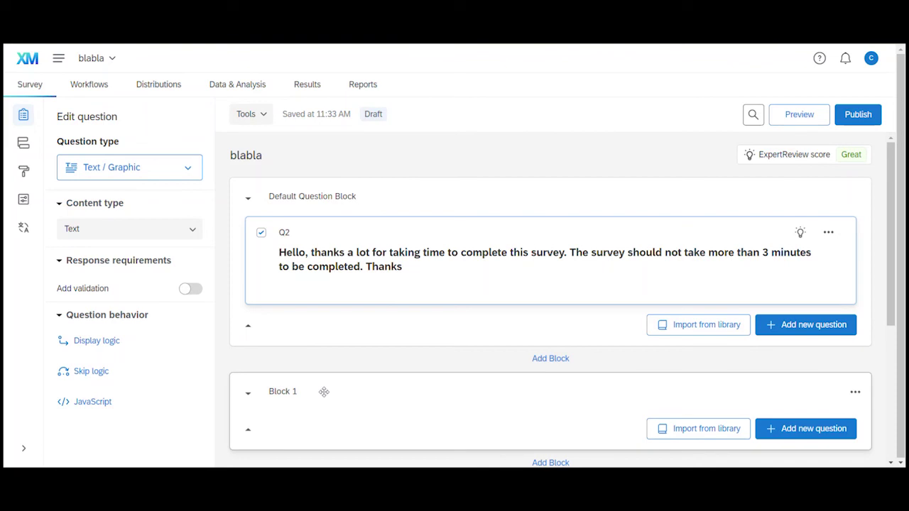
click(289, 395)
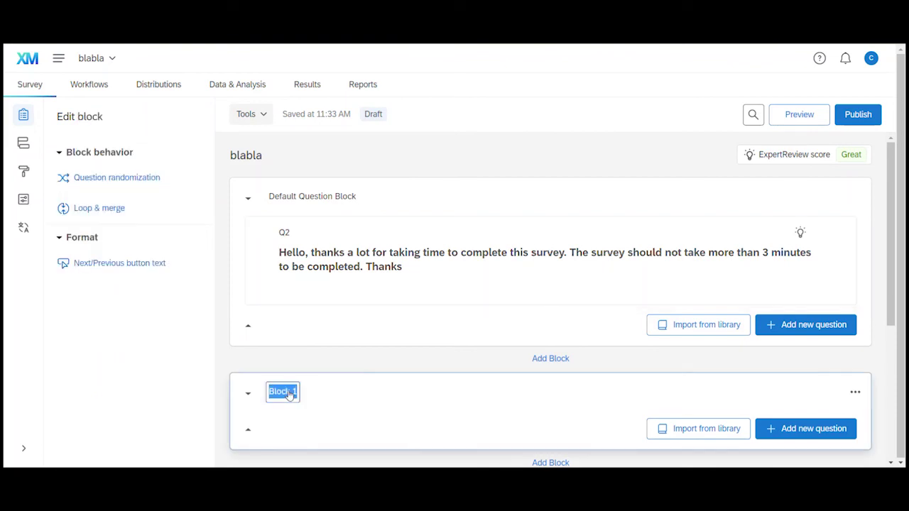
text(perso)
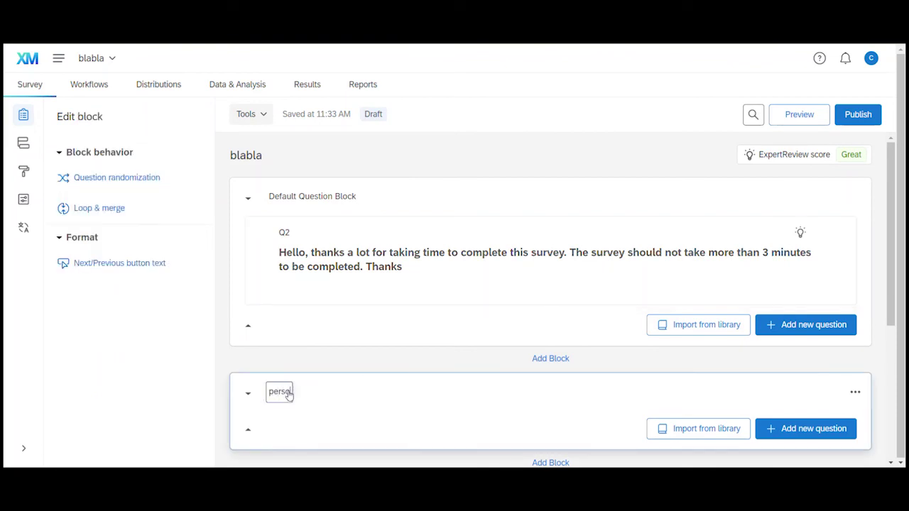
text(nal)
click(335, 383)
- Add a Multiple choice question to the "personal" block with the question text "where are you from?"
click(815, 431)
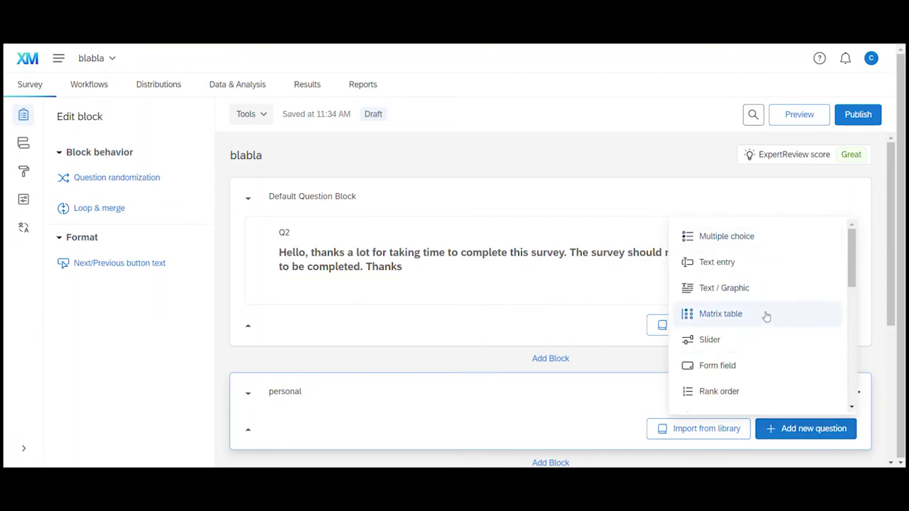
click(721, 243)
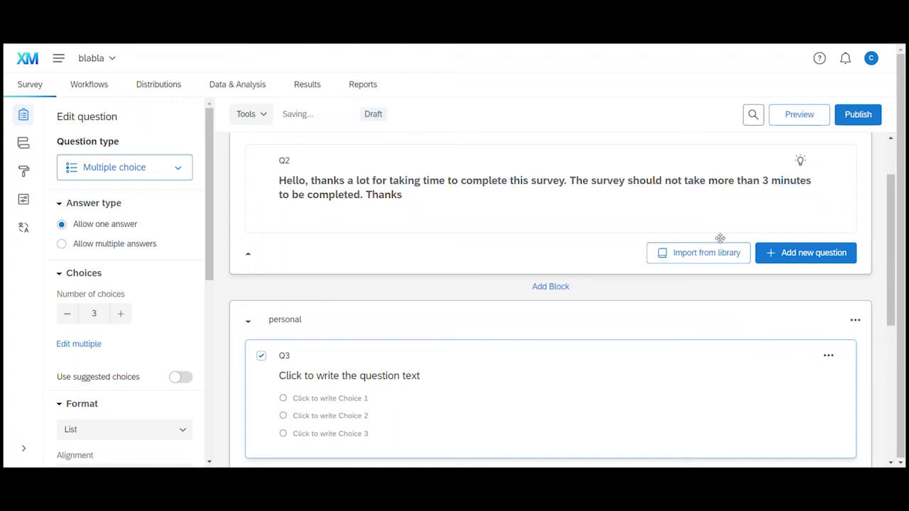
click(387, 376)
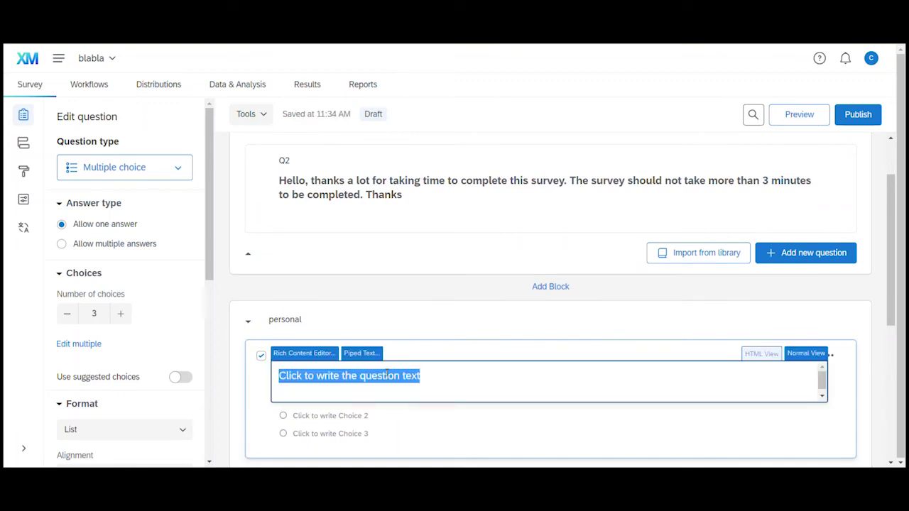
text(w)
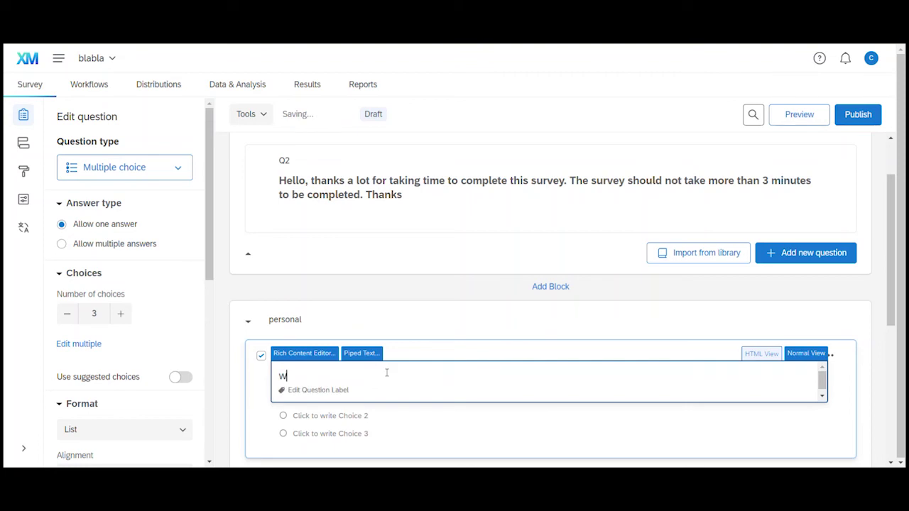
text(here are you )
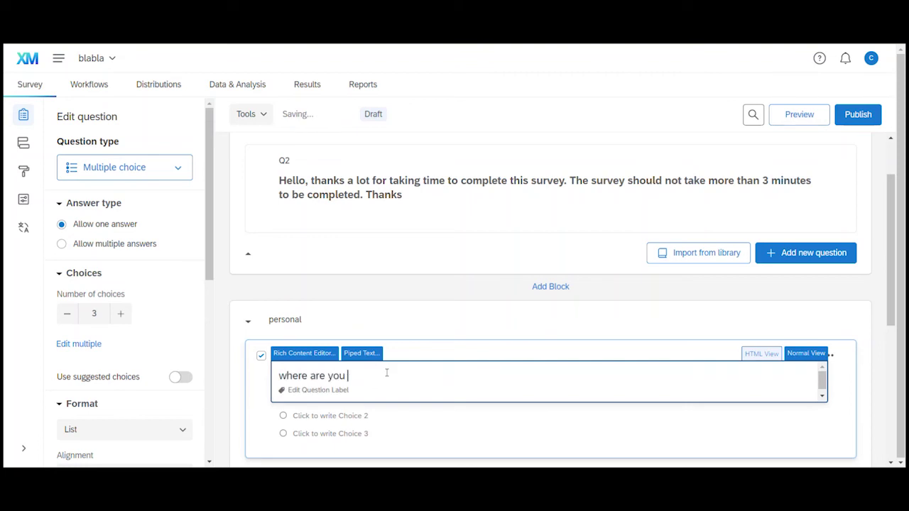
text(from)
click(427, 346)
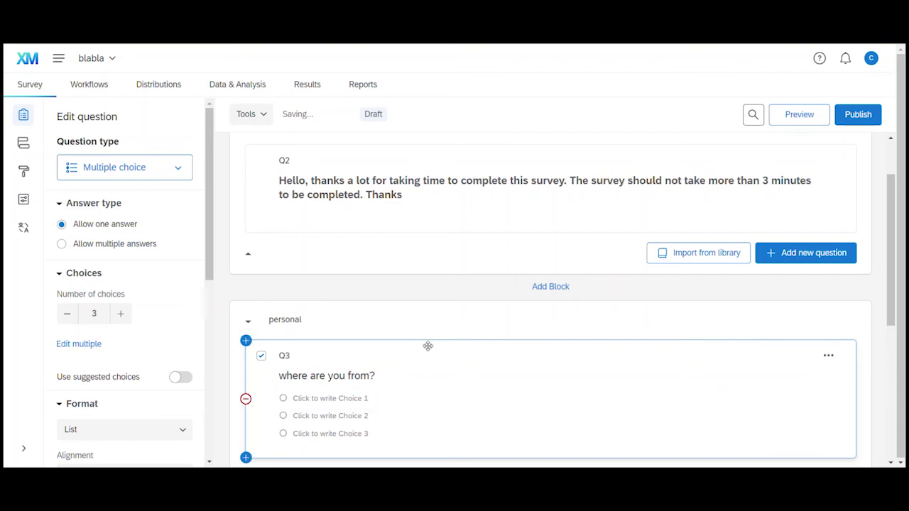
- Fill in the three answer choices of "where are you from?" as Europe, Africa and Asia
click(324, 400)
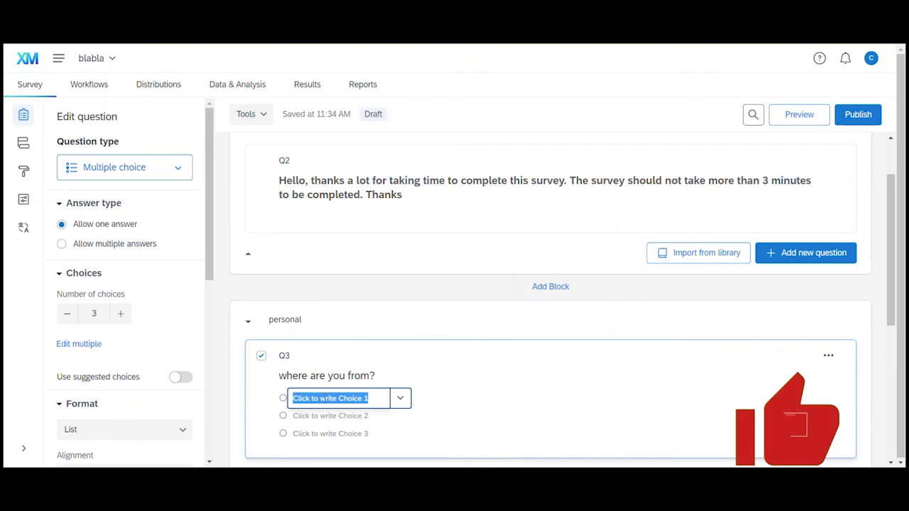
text(Europe)
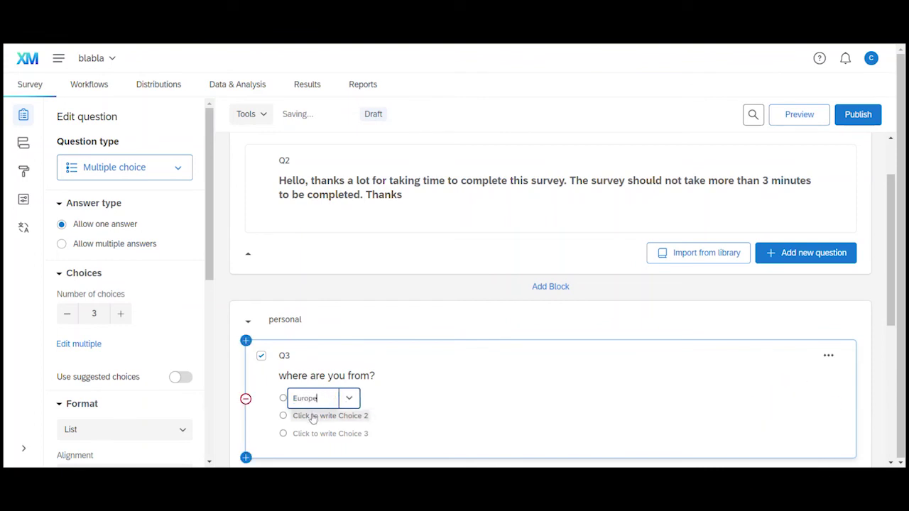
click(315, 418)
text(Africa)
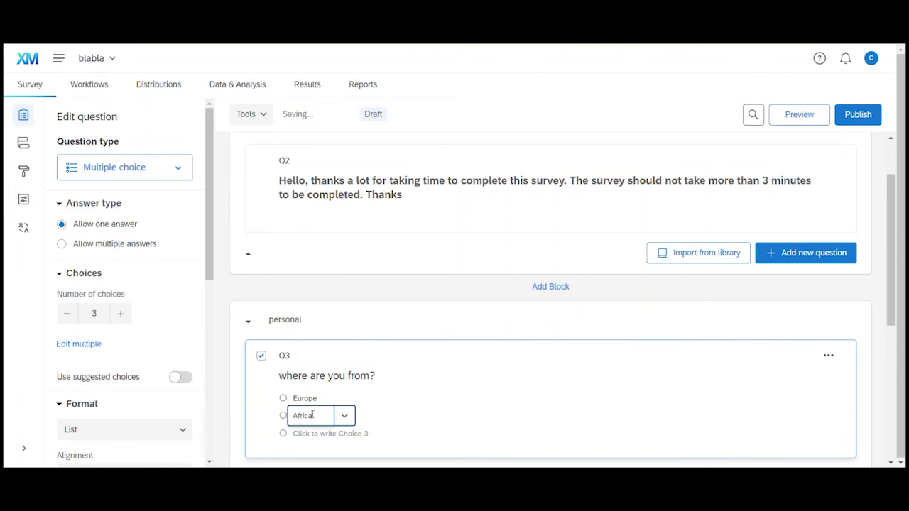
click(305, 434)
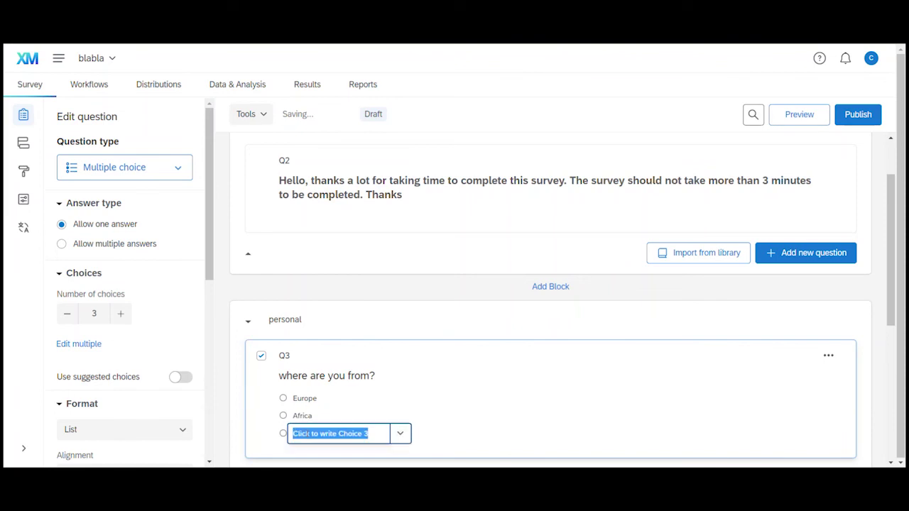
text(Asia)
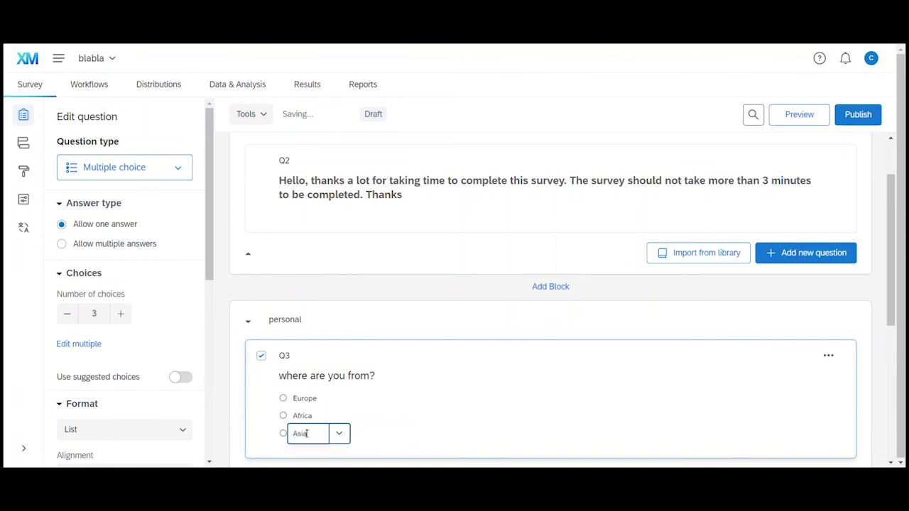
click(404, 359)
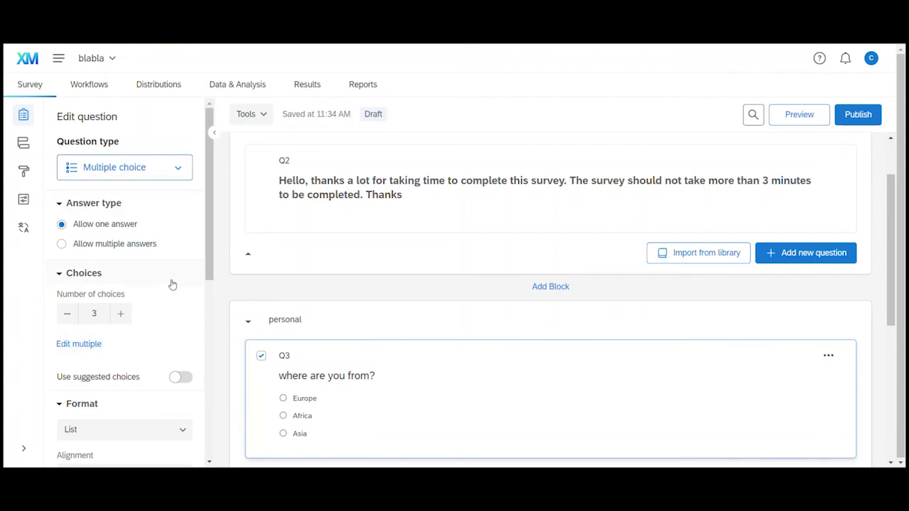
- Try a fourth answer choice on the "where are you from?" question and return the number of choices to 3
click(328, 310)
click(453, 353)
click(121, 317)
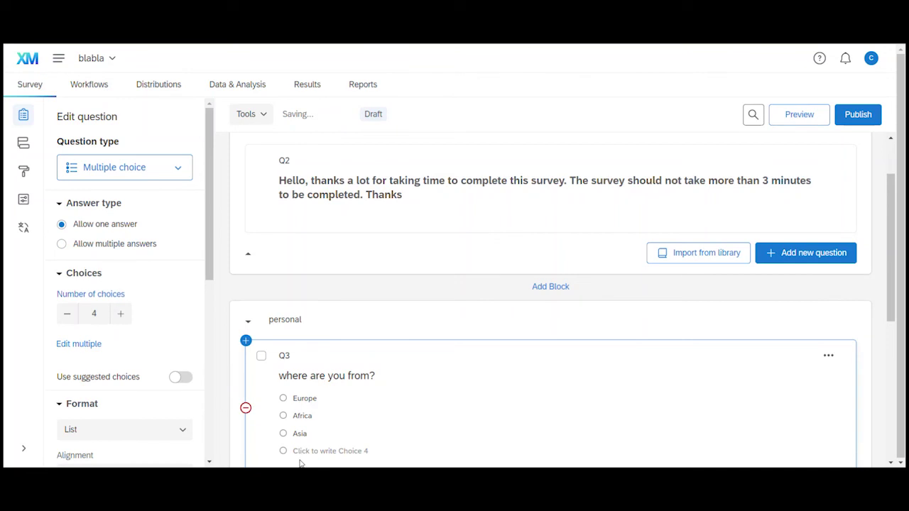
click(66, 317)
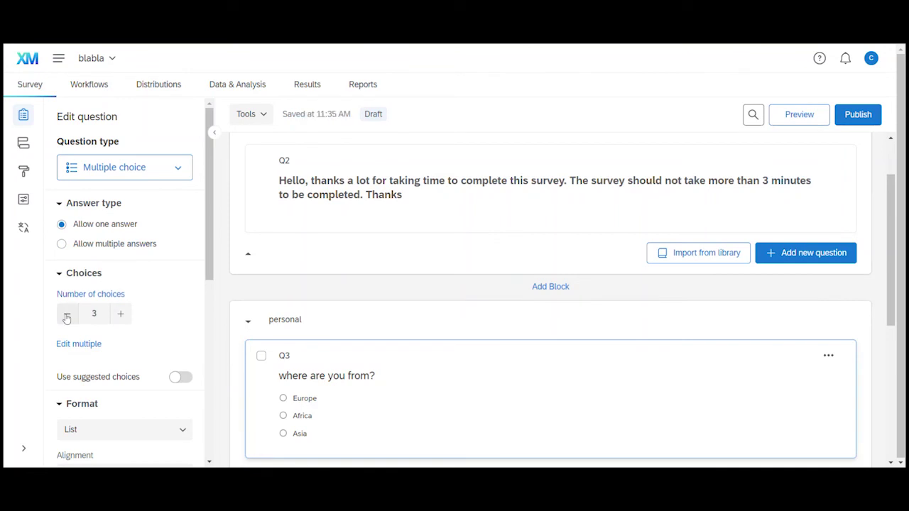
- Add a Text entry question below Q3 in the "personal" block with the text "Tell me about yourself"
scroll(380, 304, down, 3)
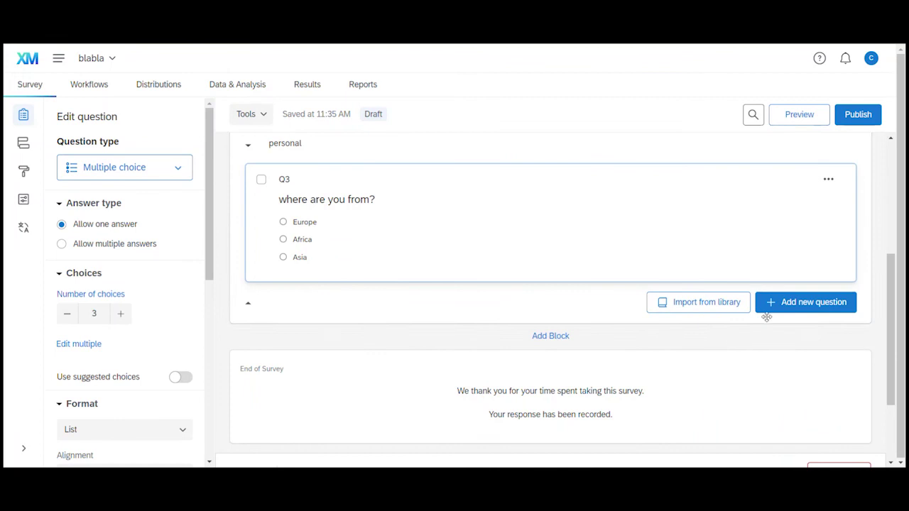
click(789, 304)
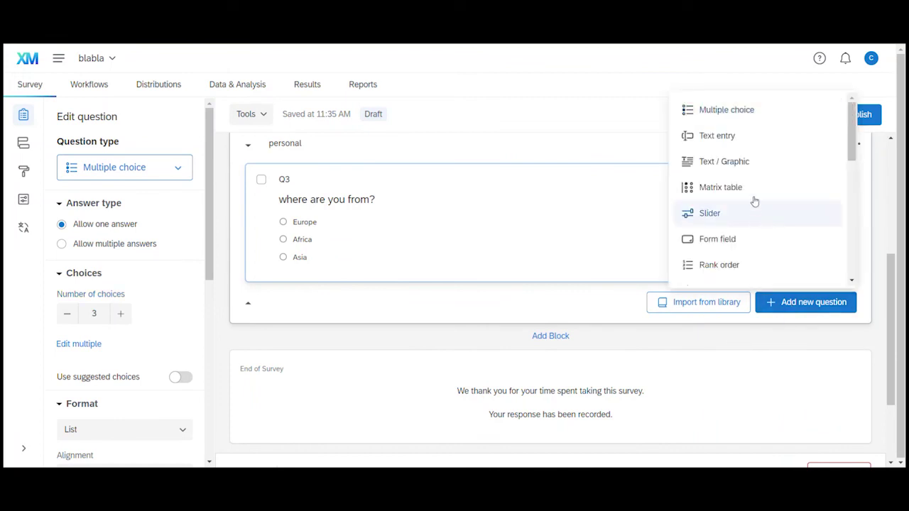
click(735, 136)
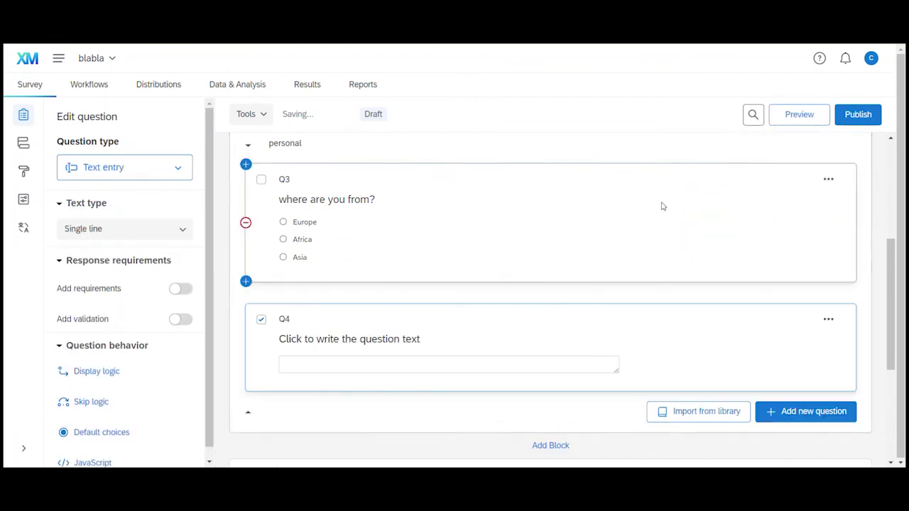
click(329, 340)
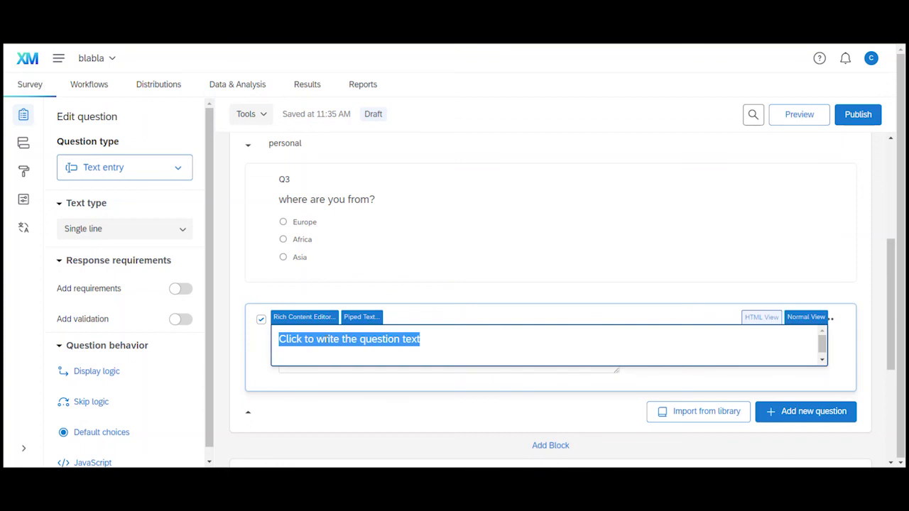
text(Tell me)
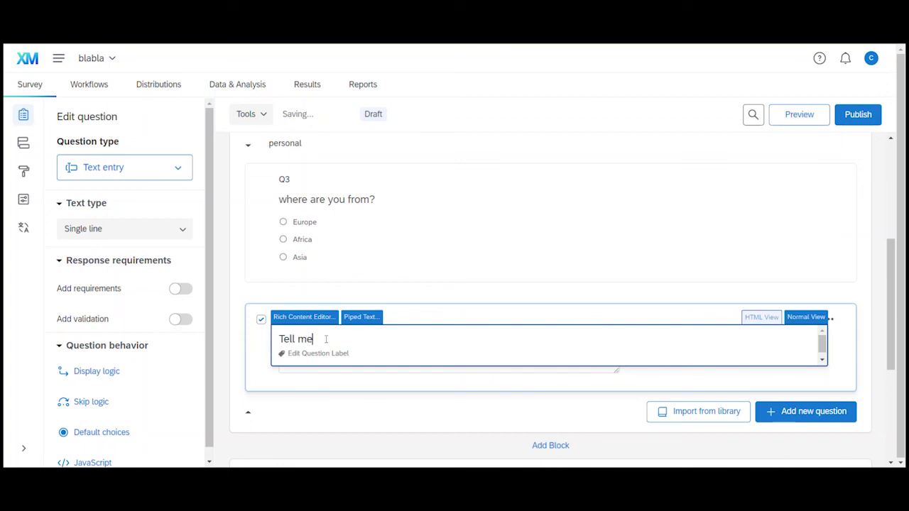
text( about yourself)
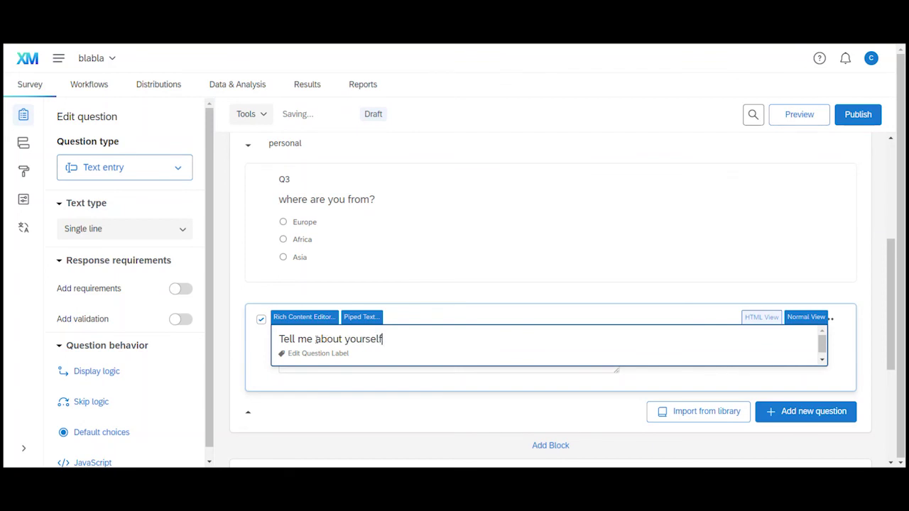
click(463, 309)
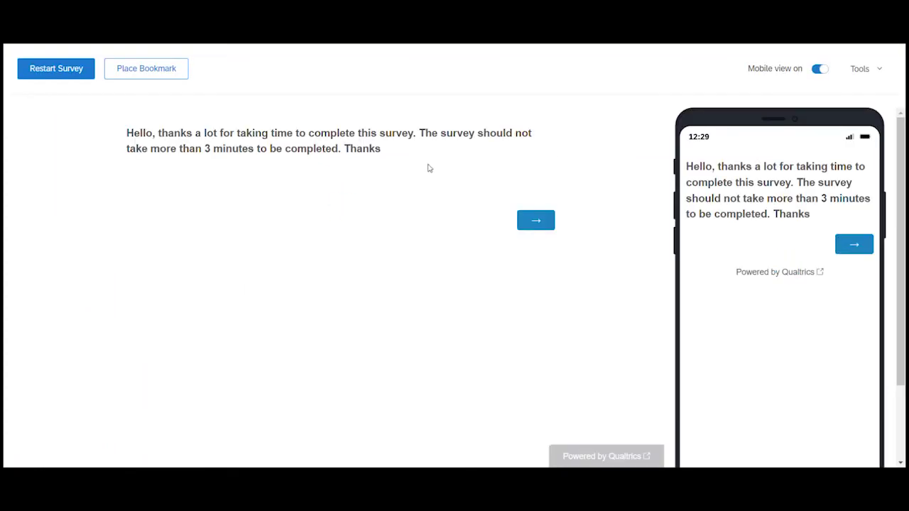
- Advance the survey preview past the introduction page and review the question blocks in the survey editor
click(525, 221)
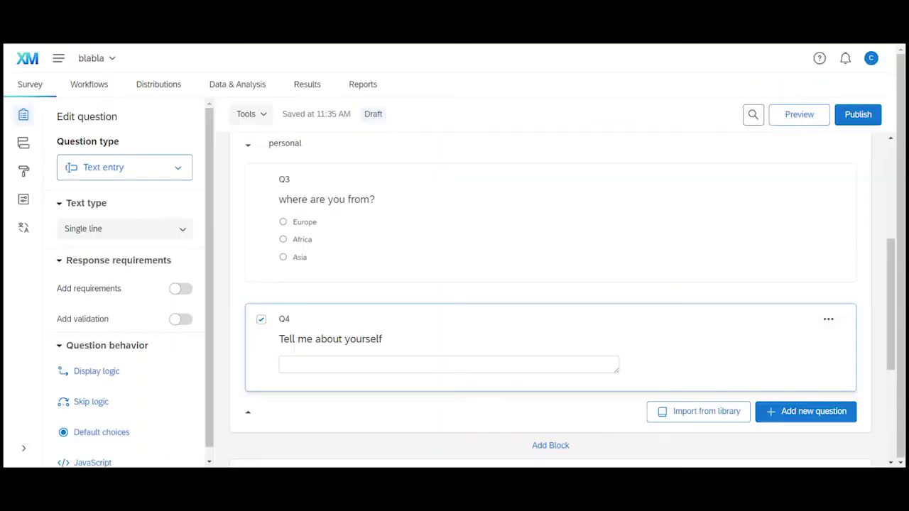
scroll(462, 189, down, 3)
scroll(463, 192, up, 10)
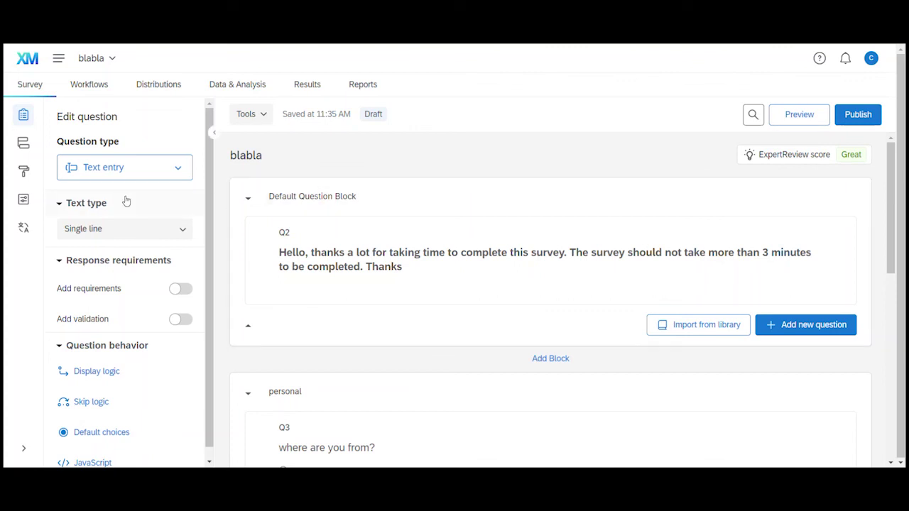
- Open the Background settings of the survey's look and feel and pick the yellow background color #FAEA12
click(24, 173)
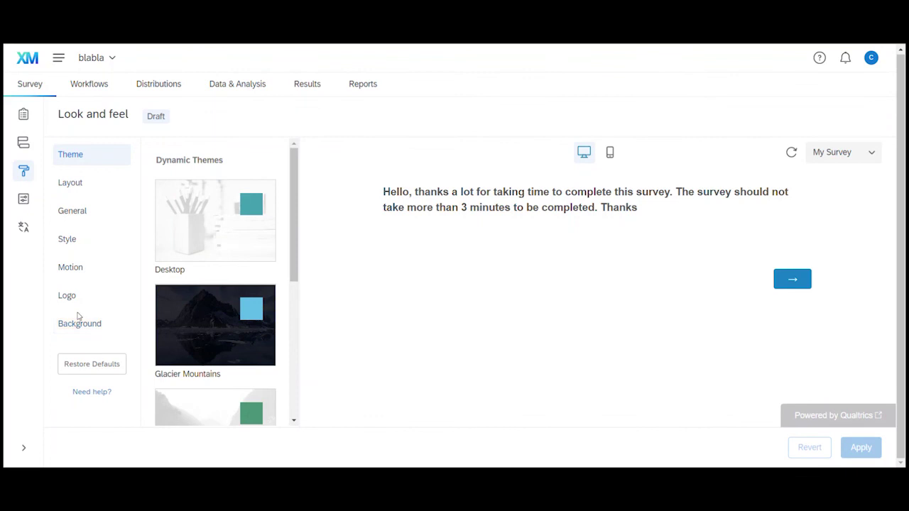
click(88, 331)
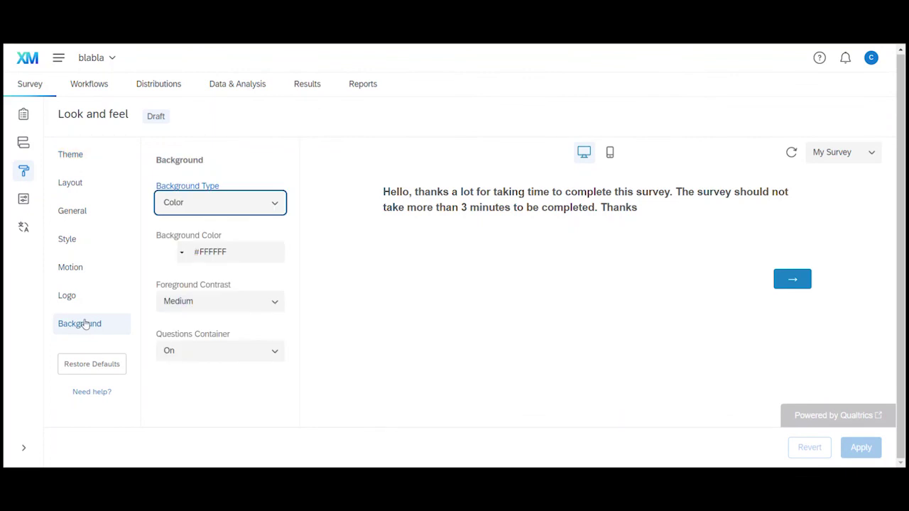
click(182, 254)
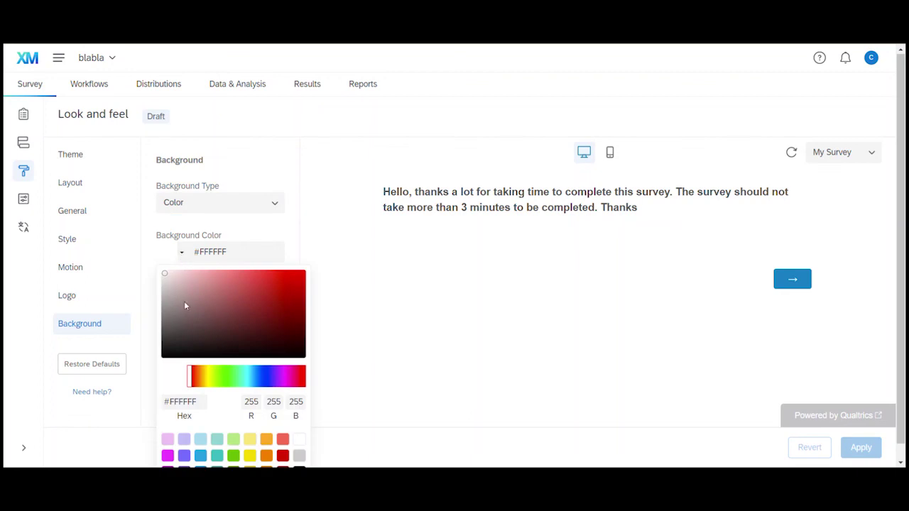
click(207, 379)
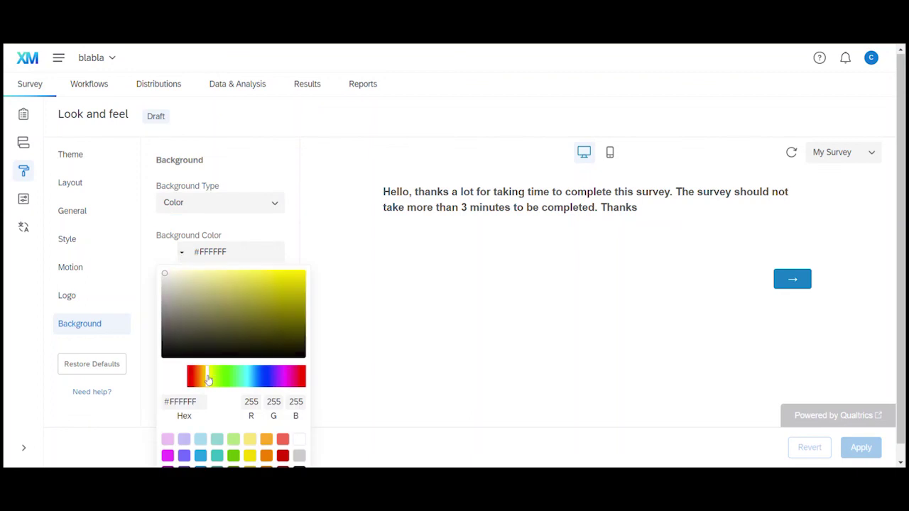
click(292, 278)
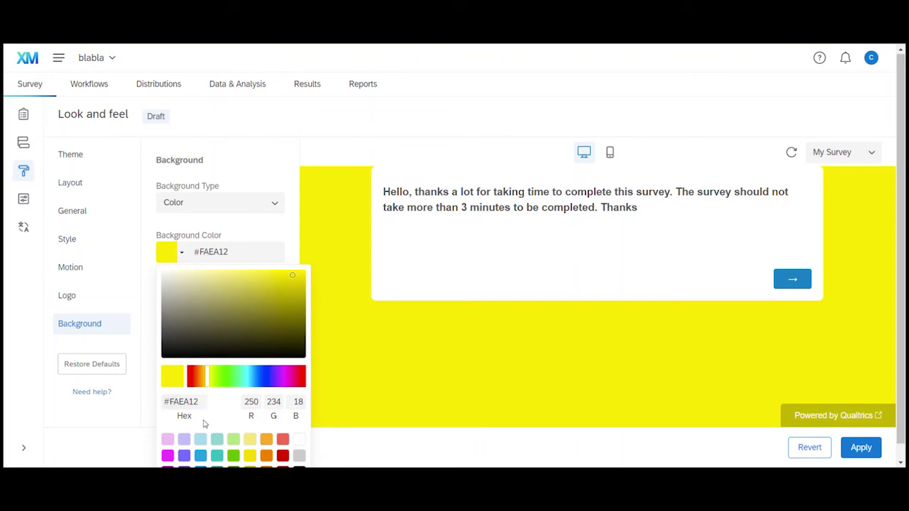
- Set the survey's background color to the orange hex value #F28509
click(171, 402)
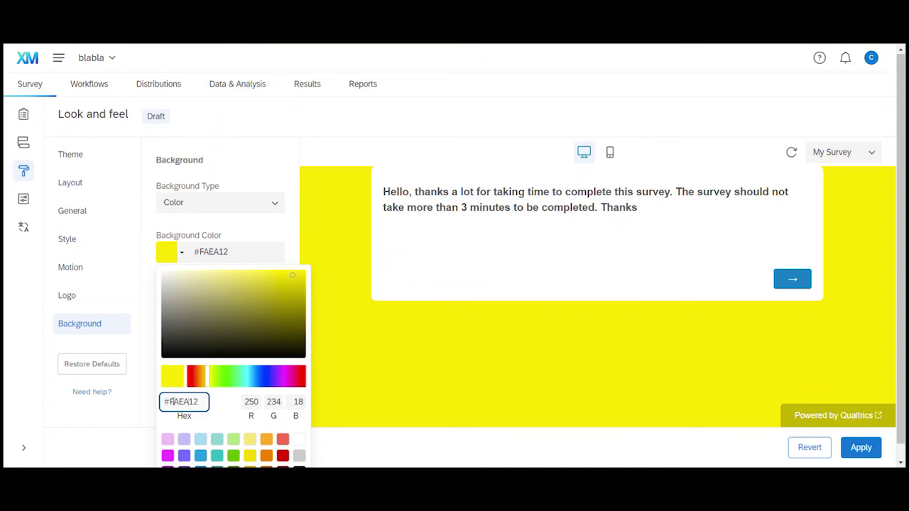
drag(171, 402, 200, 403)
text(F28509)
click(220, 402)
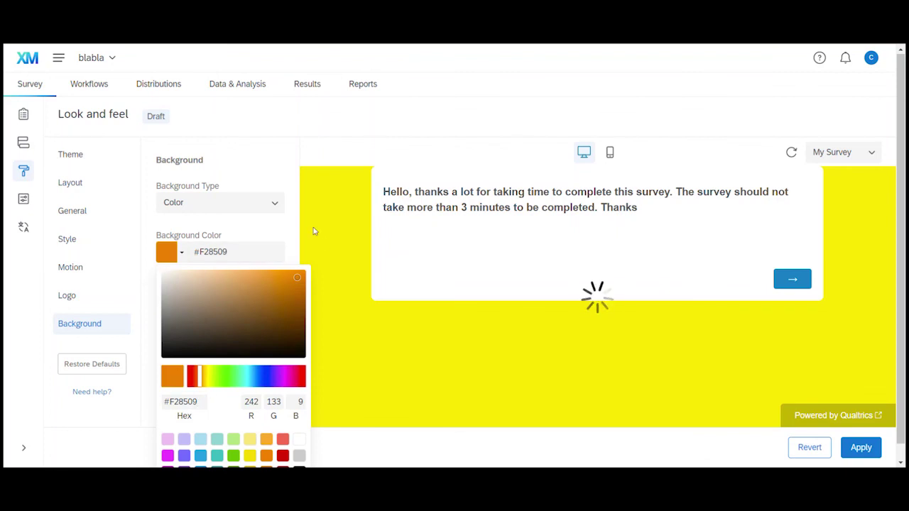
click(285, 232)
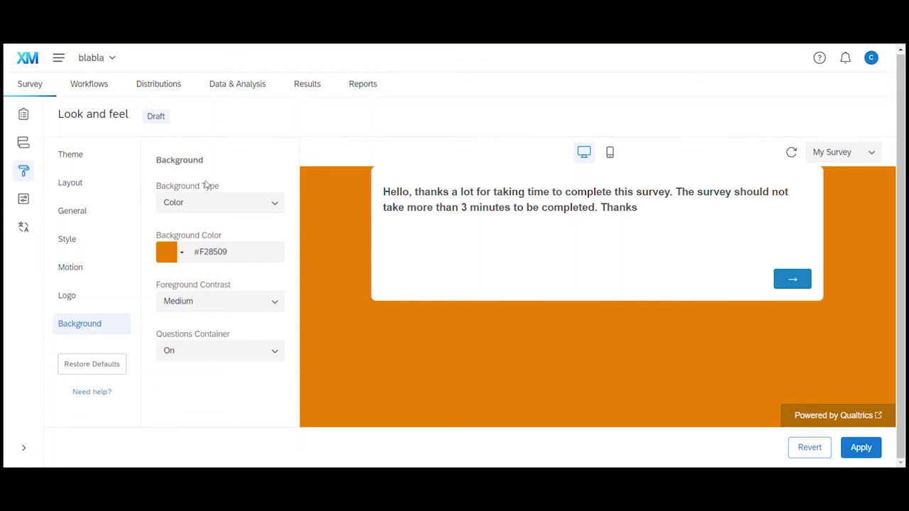
- Try the Photo background type for the survey and switch back to Color
click(276, 206)
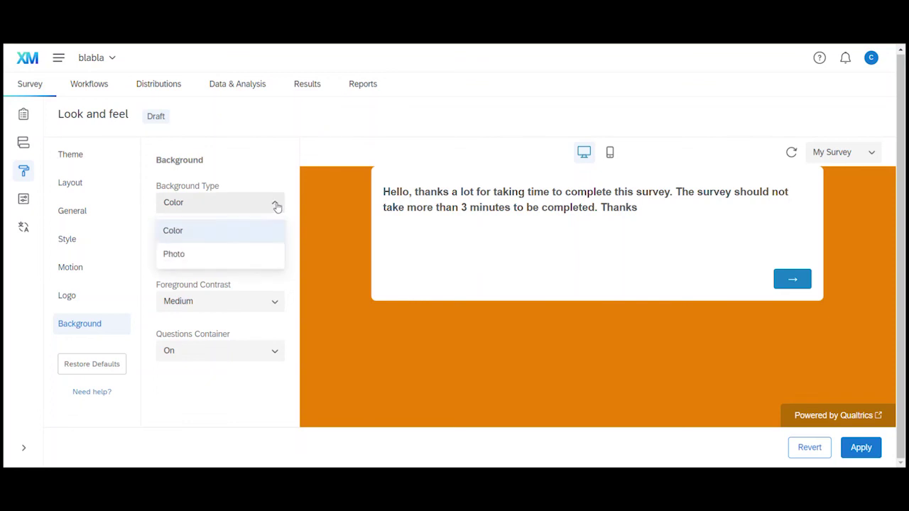
click(228, 255)
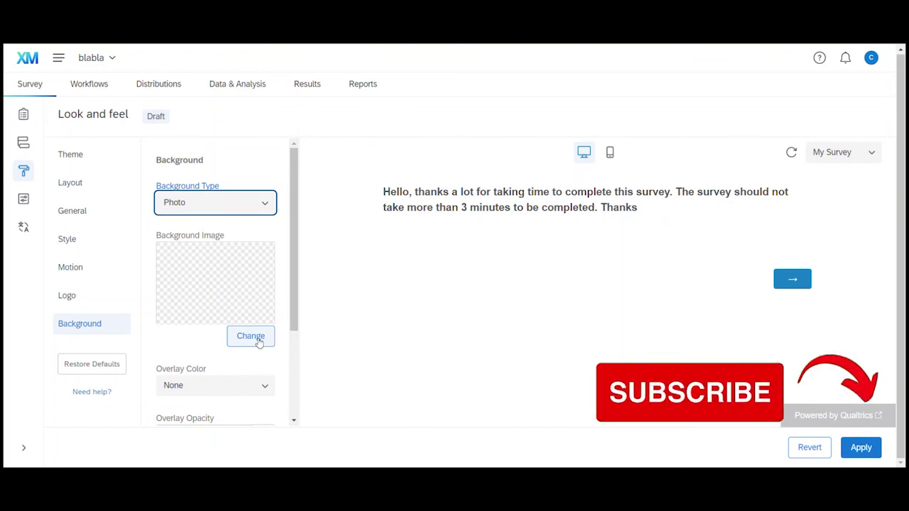
click(269, 206)
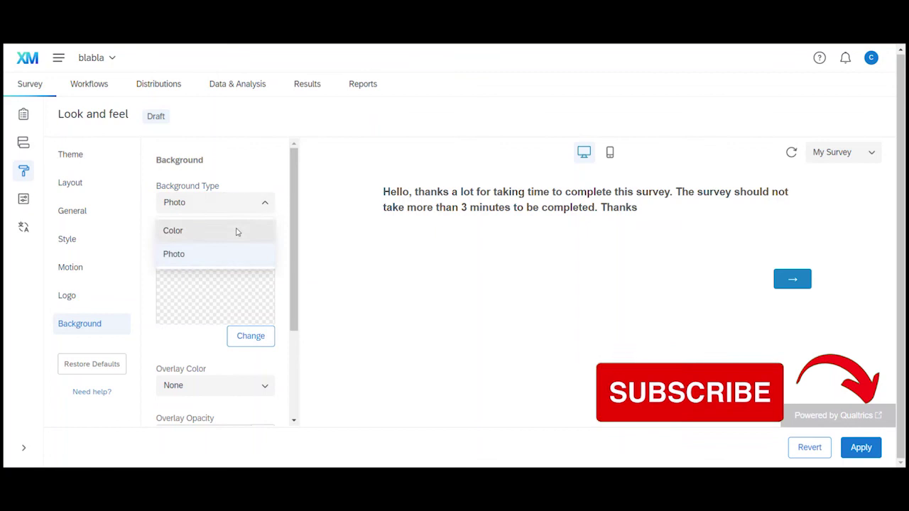
click(235, 230)
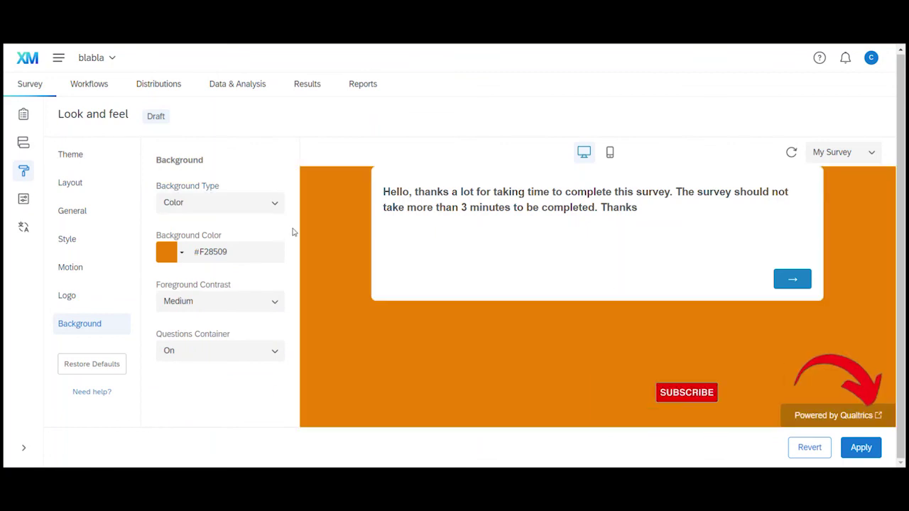
- Apply the orange background to the survey and open the Logo settings of its look and feel
click(862, 450)
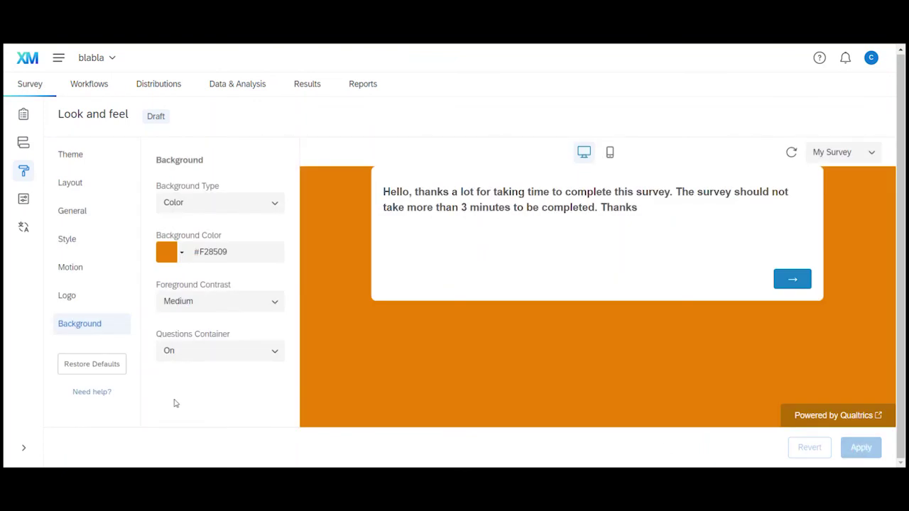
click(67, 297)
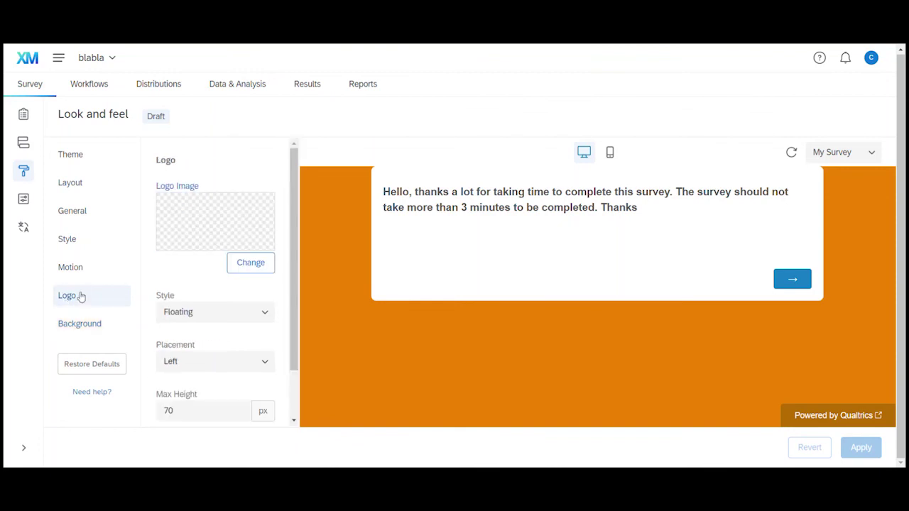
click(245, 272)
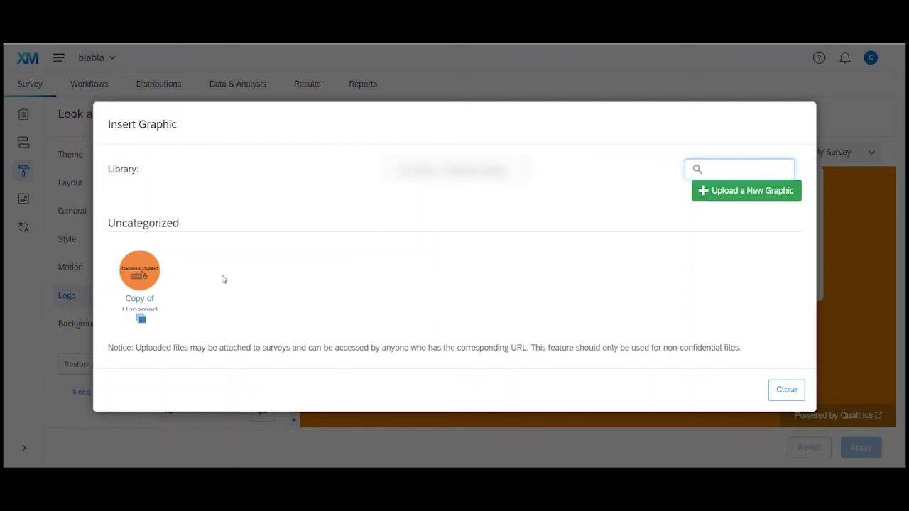
click(776, 389)
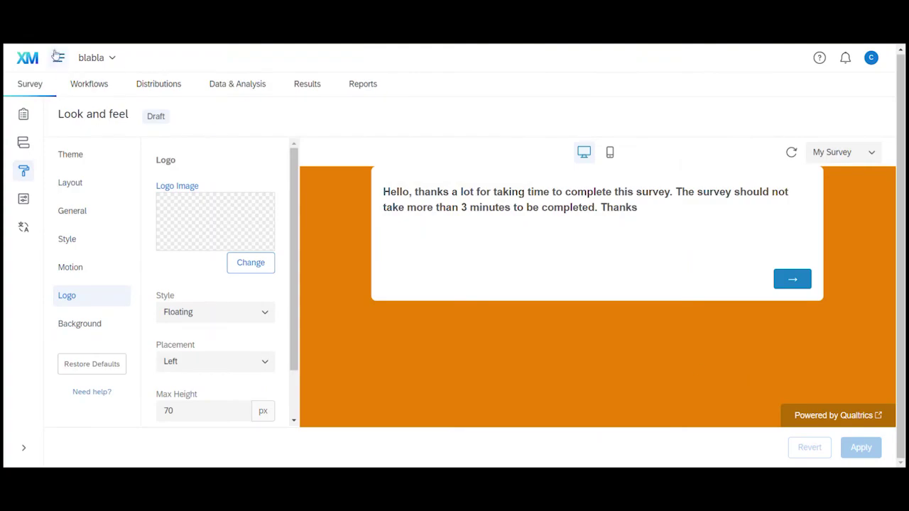
click(58, 60)
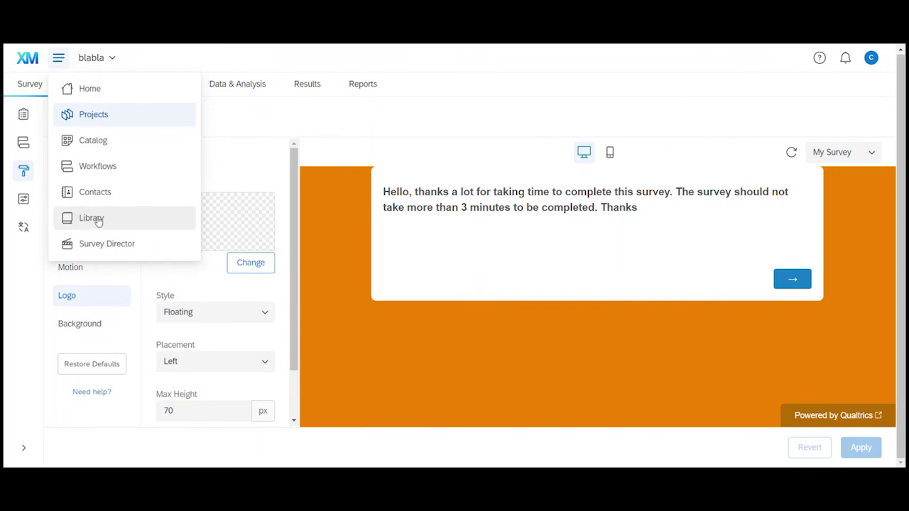
click(249, 160)
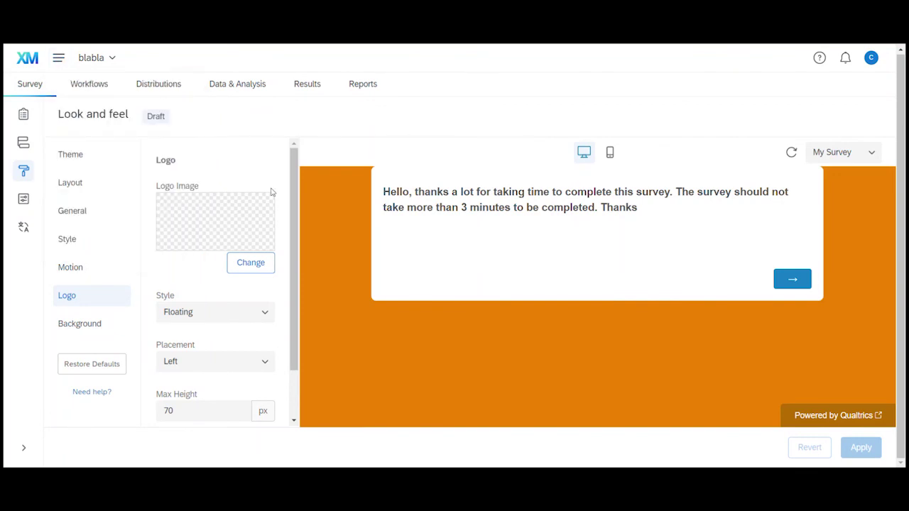
- Insert the orange Teacher & Student graphic from the library as the survey logo and apply it with Centered placement
click(253, 266)
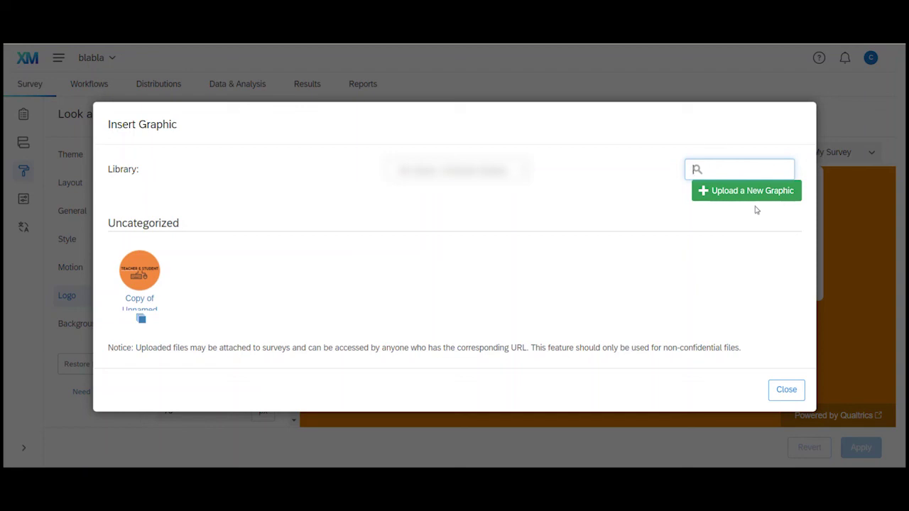
click(139, 270)
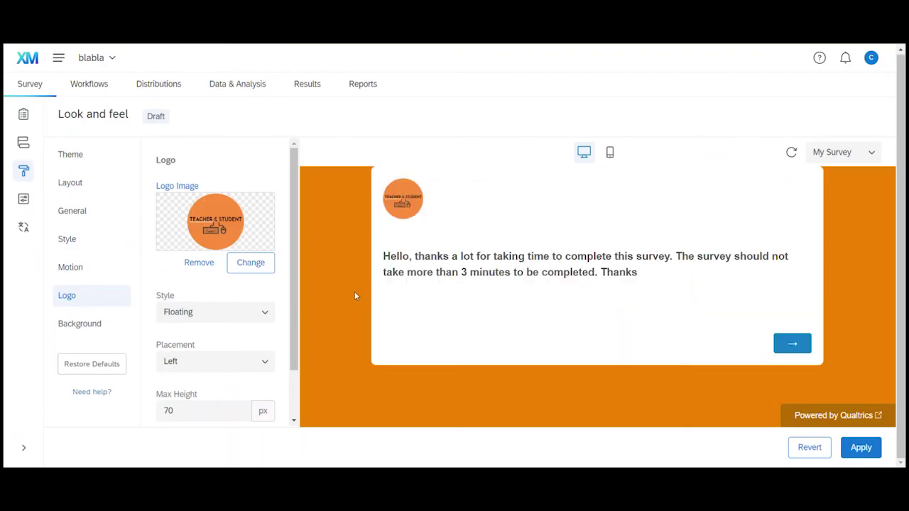
click(260, 364)
click(211, 414)
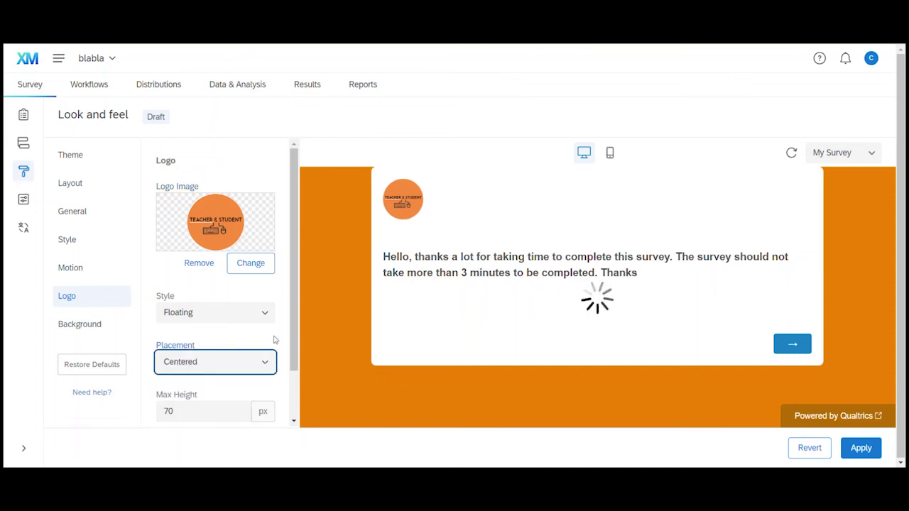
scroll(295, 325, down, 2)
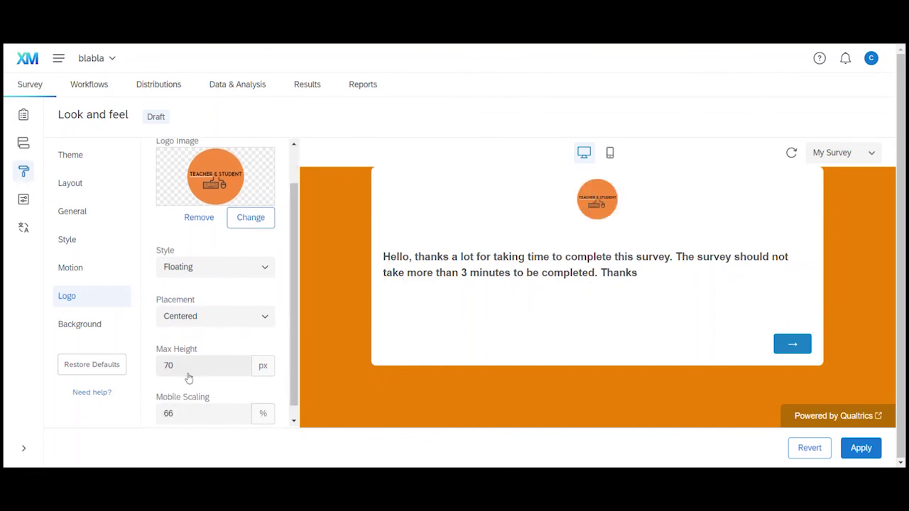
scroll(213, 328, up, 2)
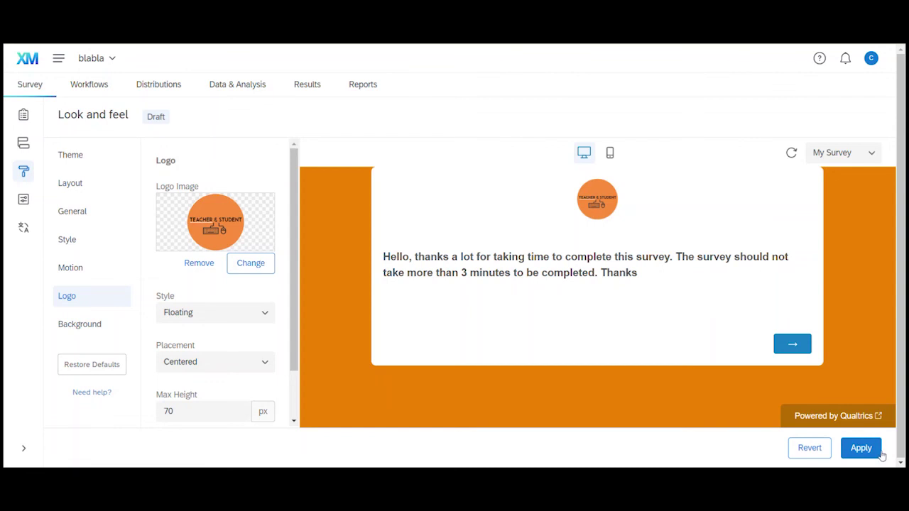
click(860, 450)
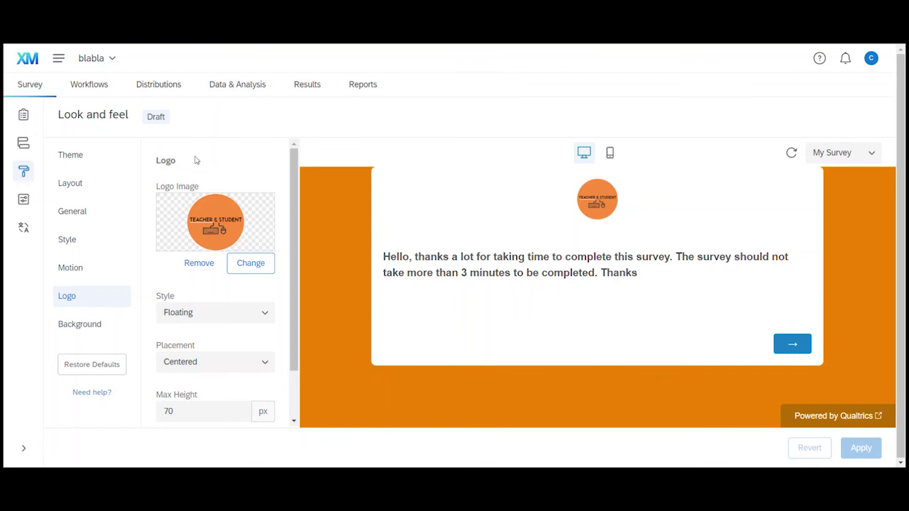
- Get a single reusable anonymous link for distributing the survey and copy it
click(159, 90)
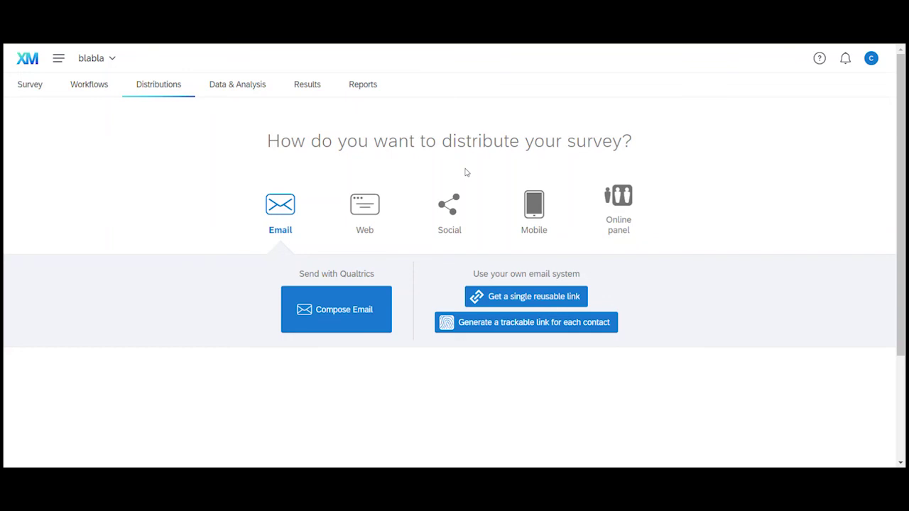
click(544, 298)
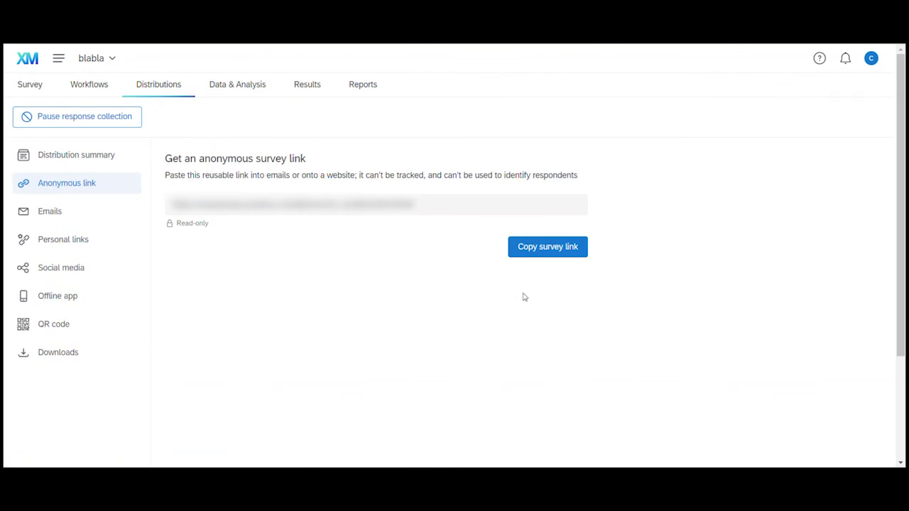
click(558, 255)
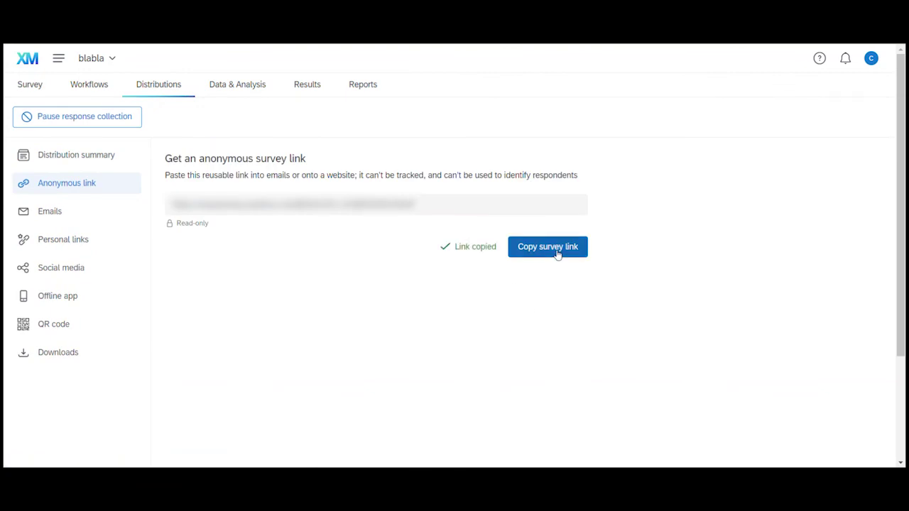